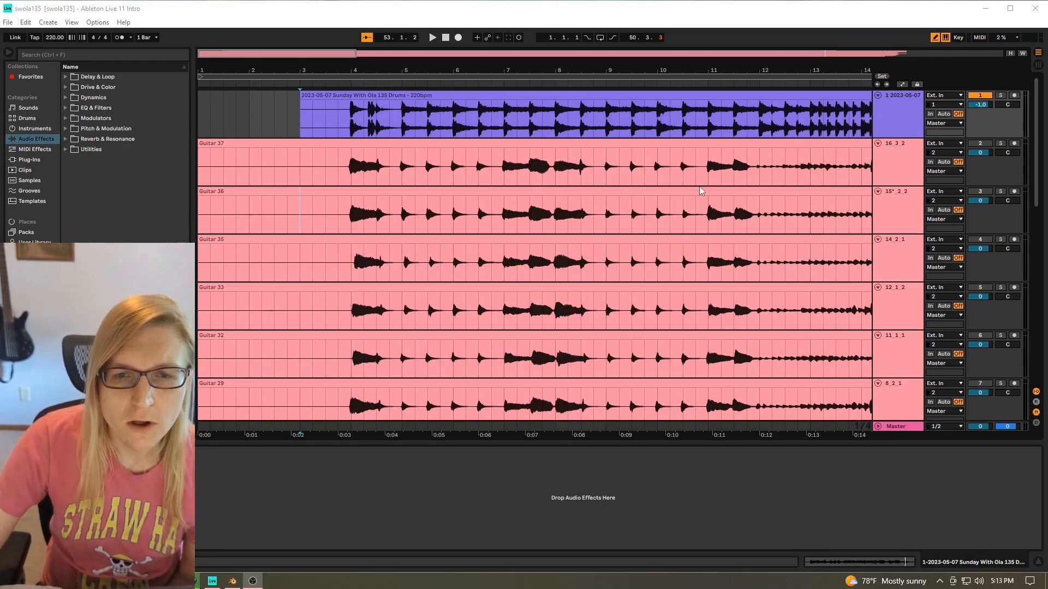
# Look through the stacked guitar takes below the drum track, from the first take down to the last
pyautogui.scroll(-1, 701, 187)
pyautogui.scroll(-15, 703, 190)
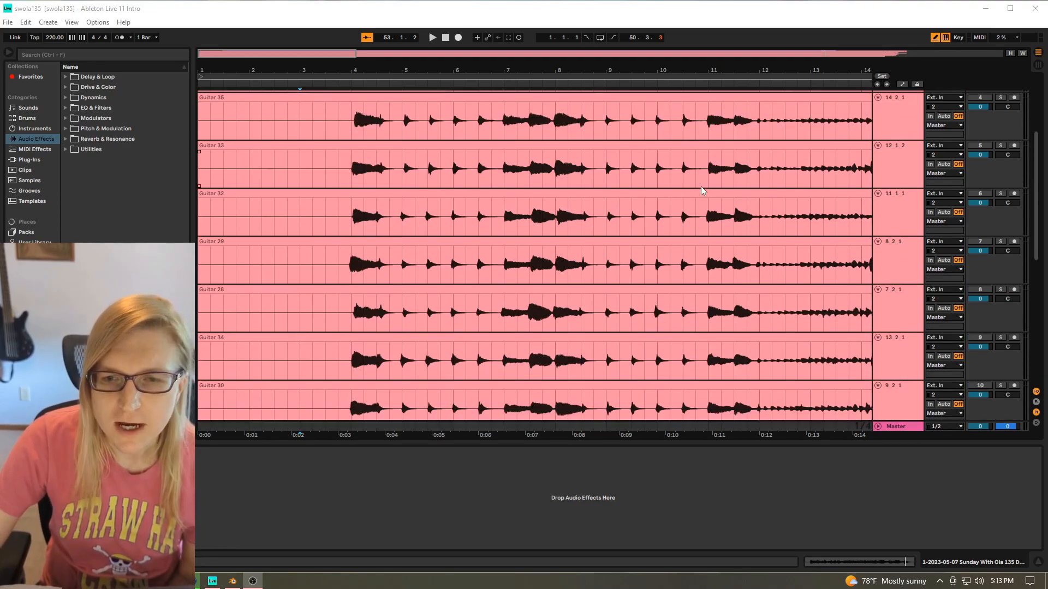
pyautogui.scroll(-5, 702, 191)
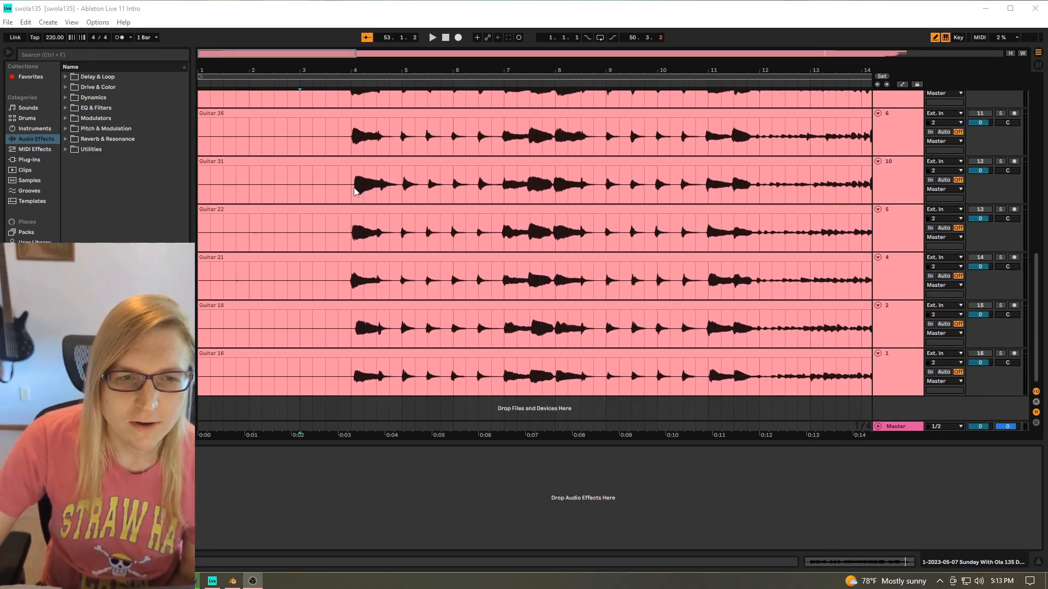
pyautogui.scroll(7, 693, 265)
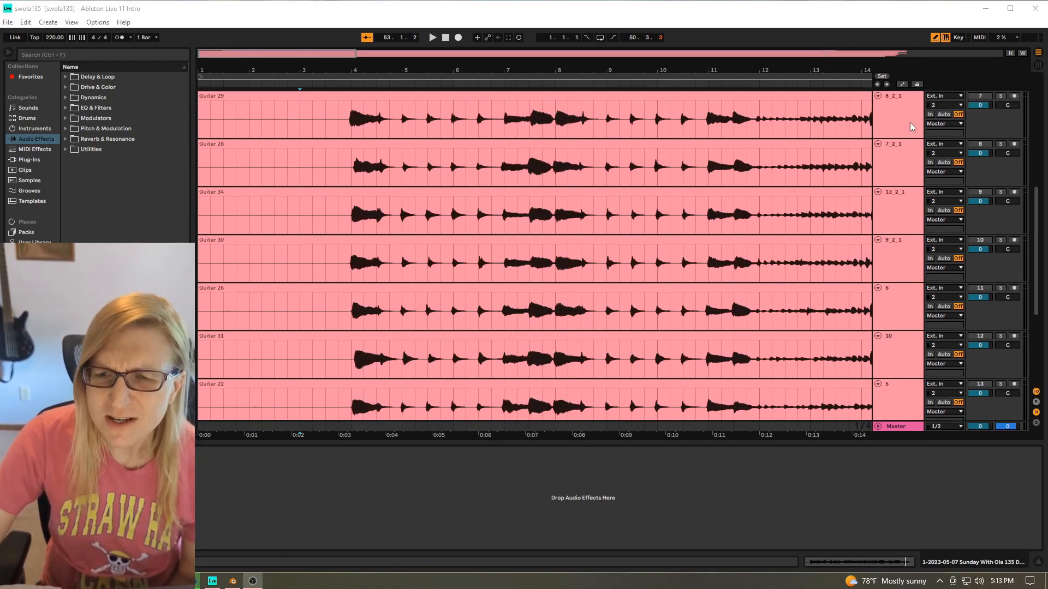
pyautogui.scroll(10, 905, 224)
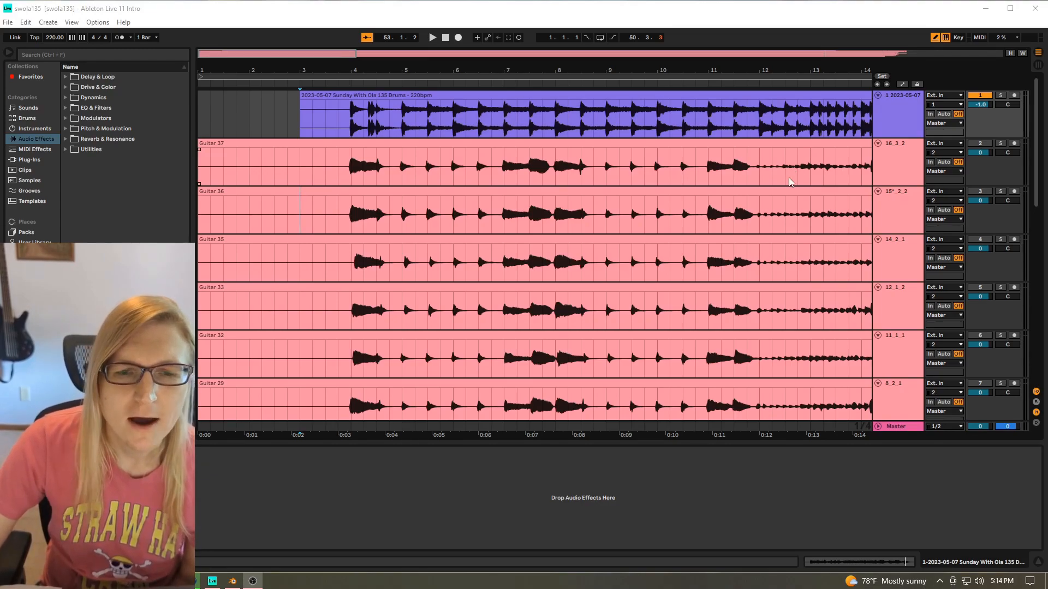
# Show the effect chain of track 16_3_2, select its Guitar 37 clip, and place the insert marker at bar 3
pyautogui.click(899, 159)
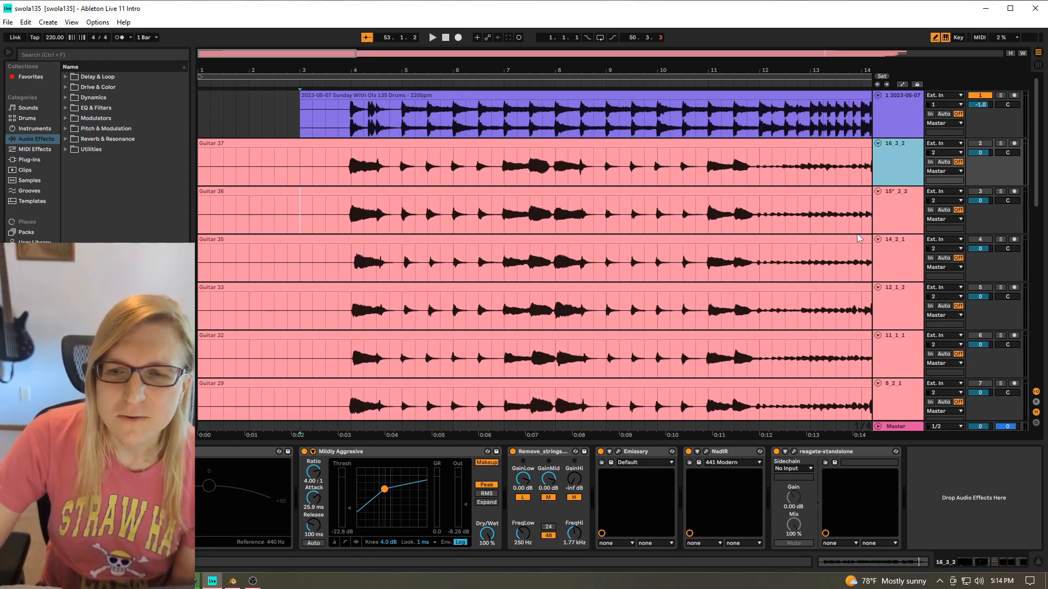
pyautogui.click(216, 144)
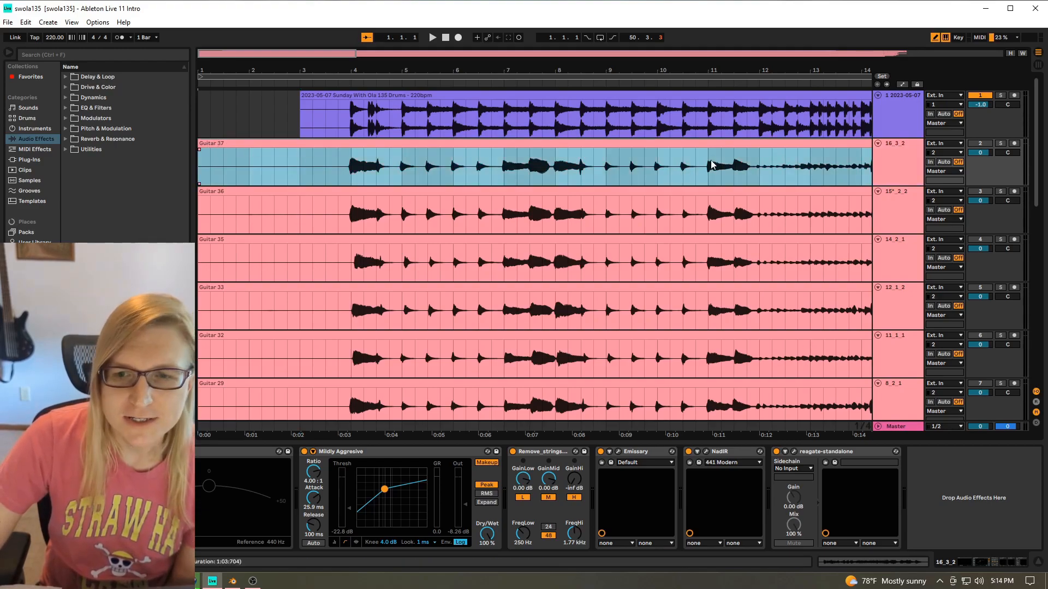
pyautogui.click(893, 154)
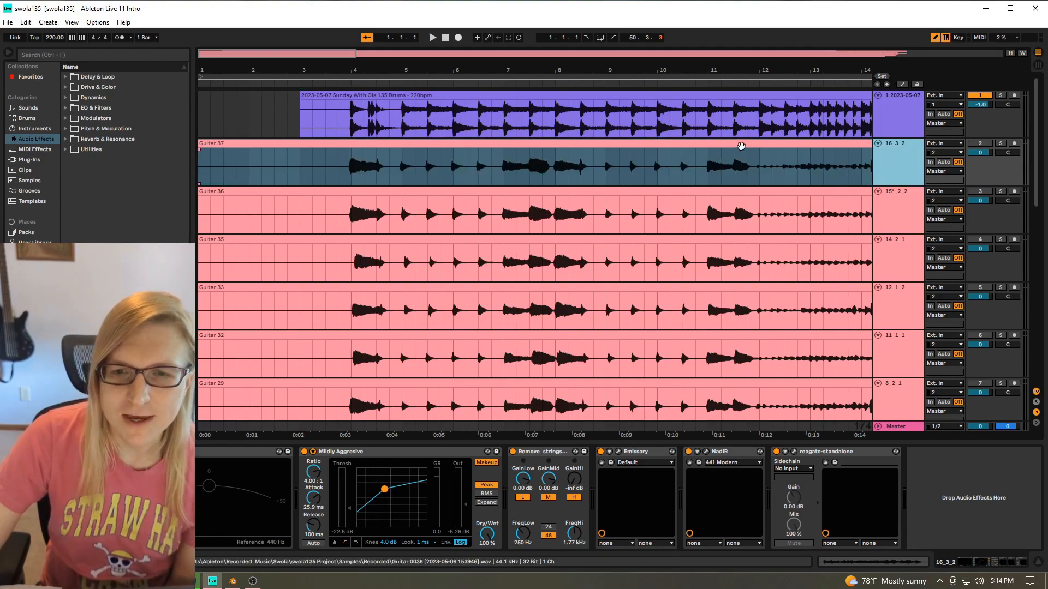
pyautogui.click(332, 161)
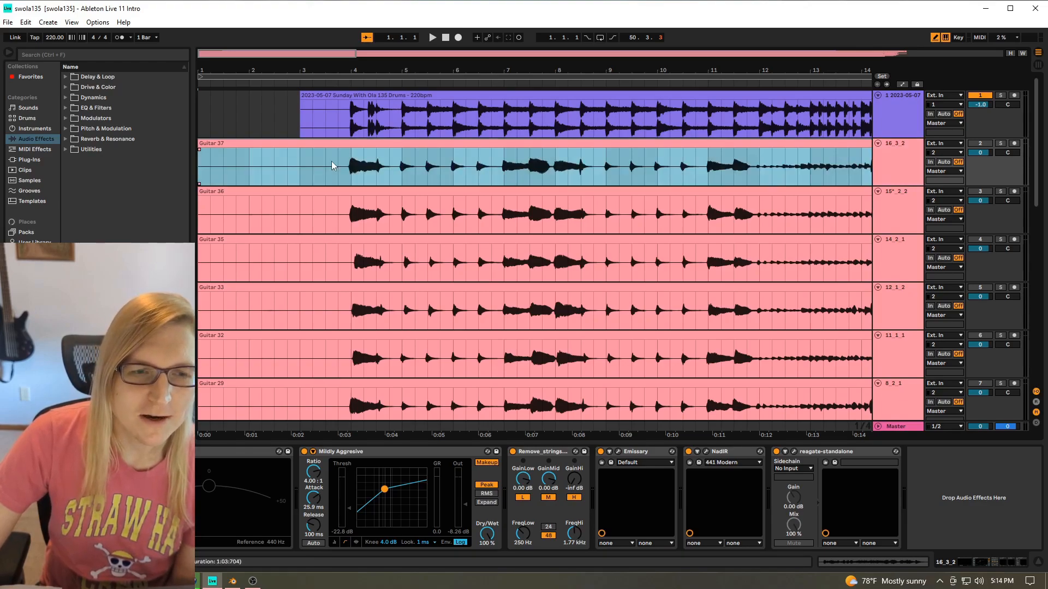
pyautogui.click(300, 164)
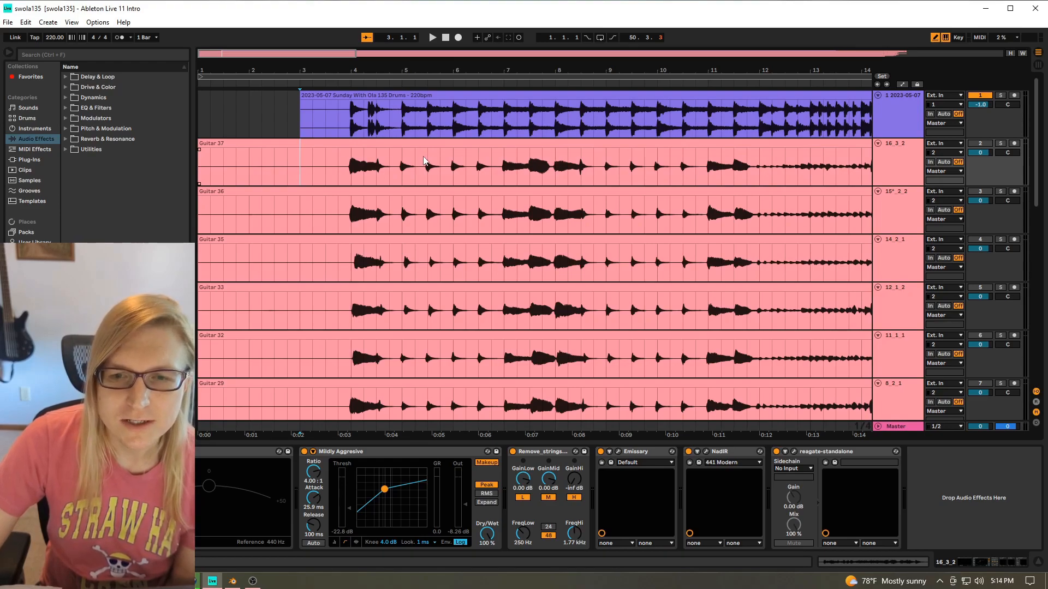
pyautogui.click(229, 144)
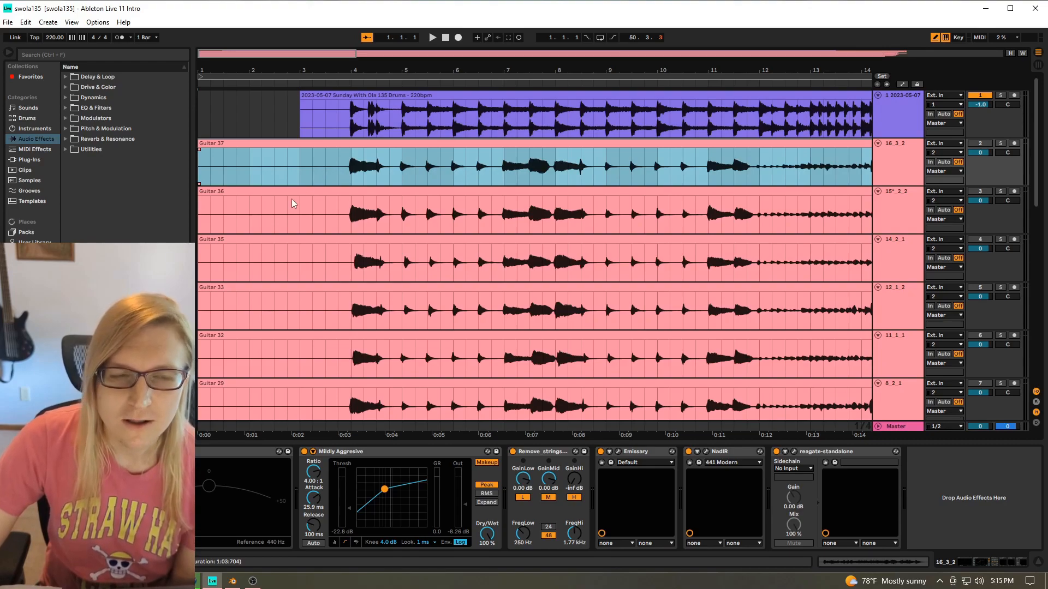
pyautogui.click(300, 162)
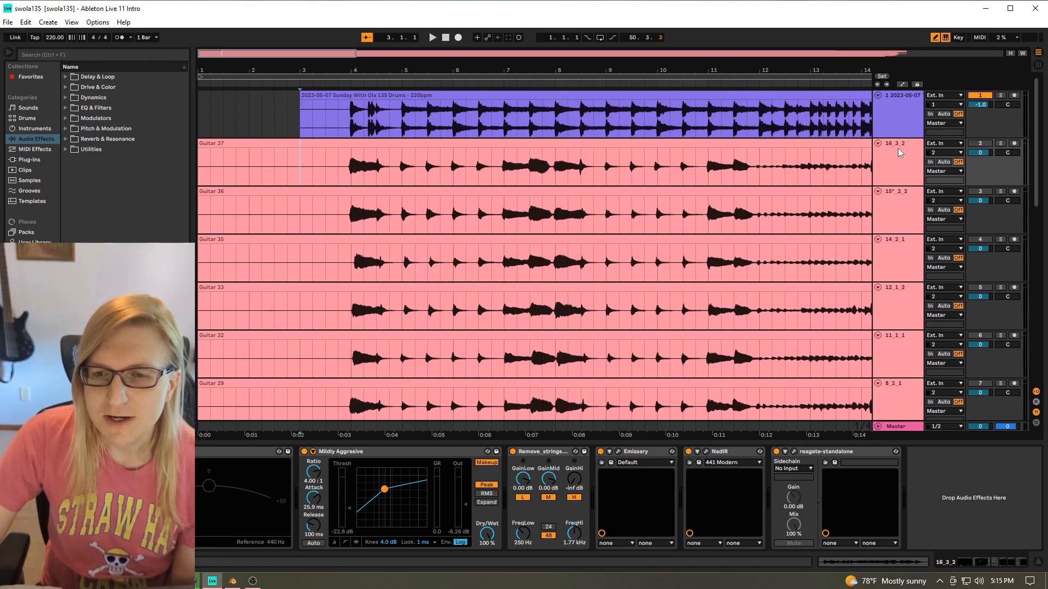
# Examine the names and order of the guitar tracks, from 16_3_2 down to 1
pyautogui.scroll(-5, 897, 180)
pyautogui.scroll(-4, 905, 197)
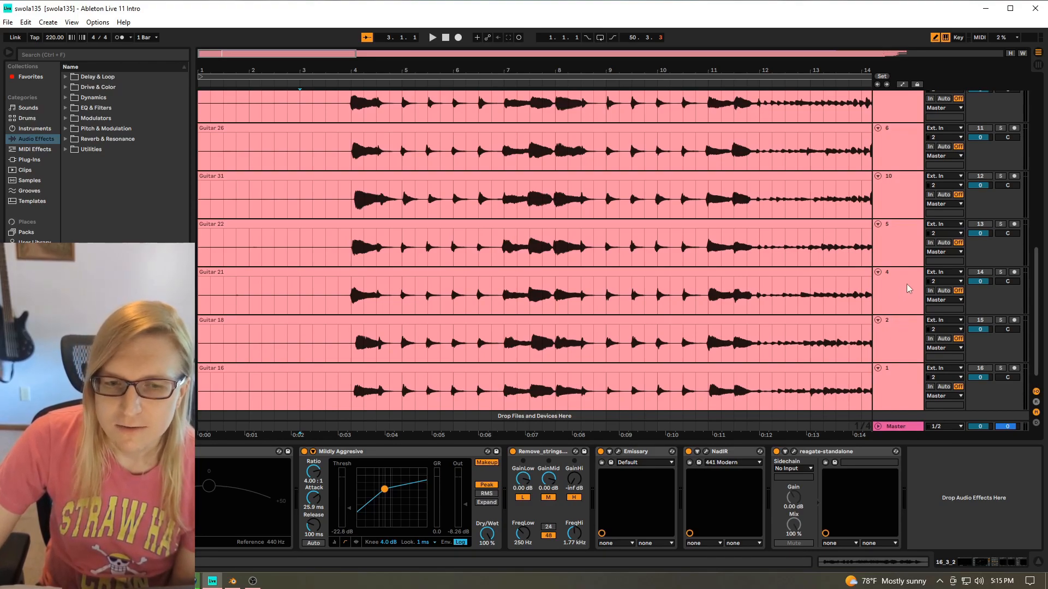
pyautogui.scroll(6, 906, 283)
pyautogui.scroll(4, 905, 283)
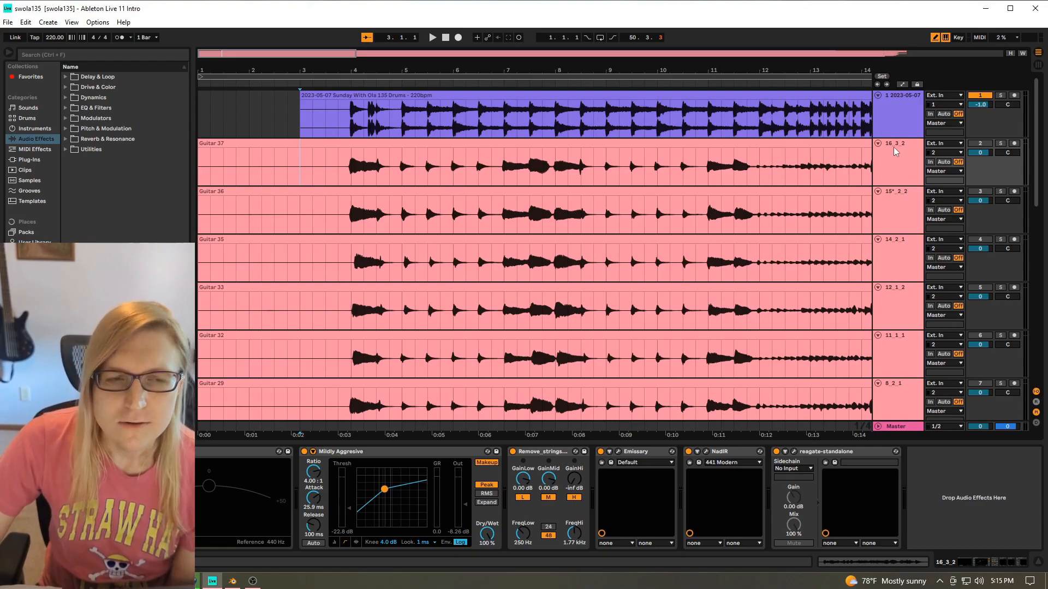
pyautogui.scroll(-5, 912, 175)
pyautogui.scroll(-5, 908, 196)
pyautogui.scroll(8, 904, 262)
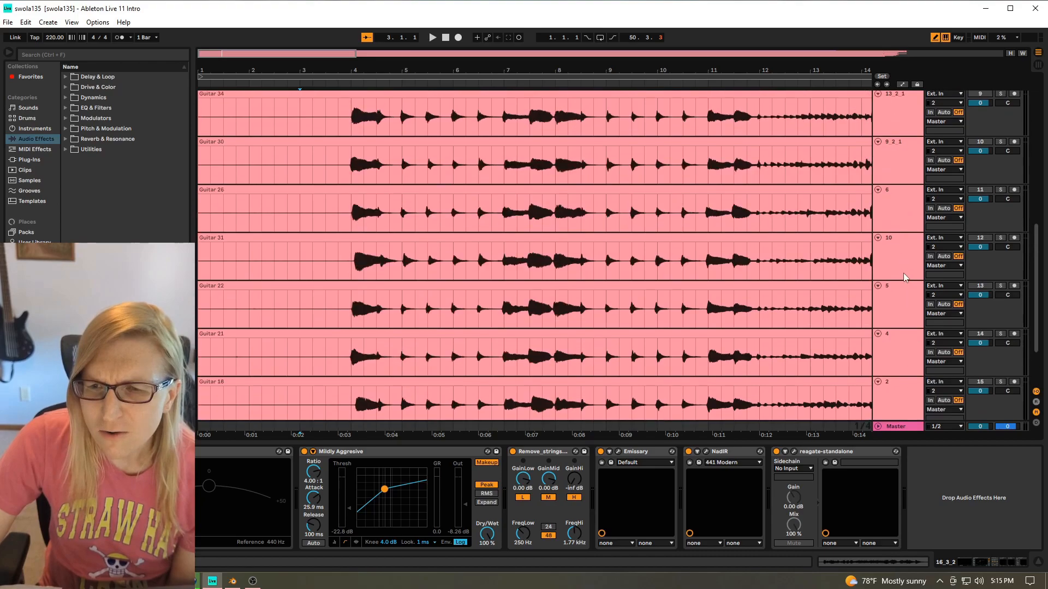
pyautogui.scroll(2, 909, 191)
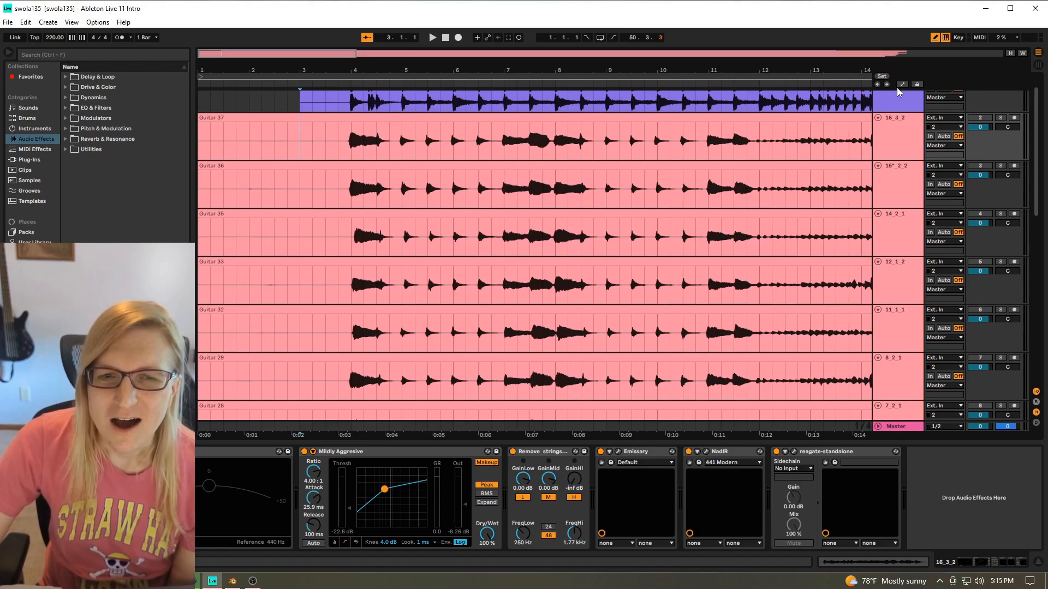
# Mark successive riff positions in the Guitar 37 clip at bars 4, 15, 14.3 and finally 14.2
pyautogui.scroll(-3, 383, 84)
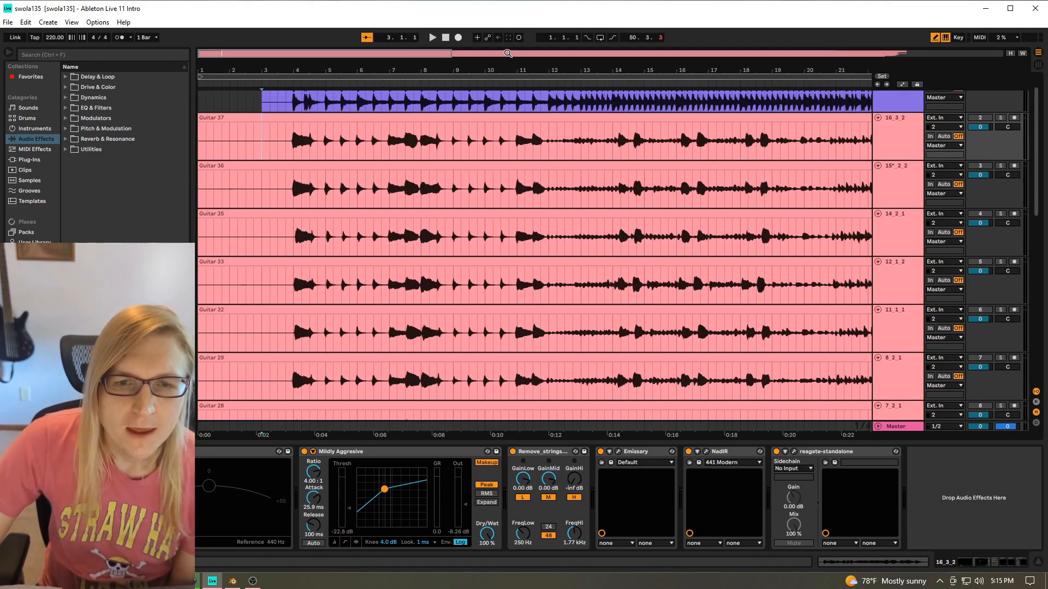
pyautogui.click(293, 147)
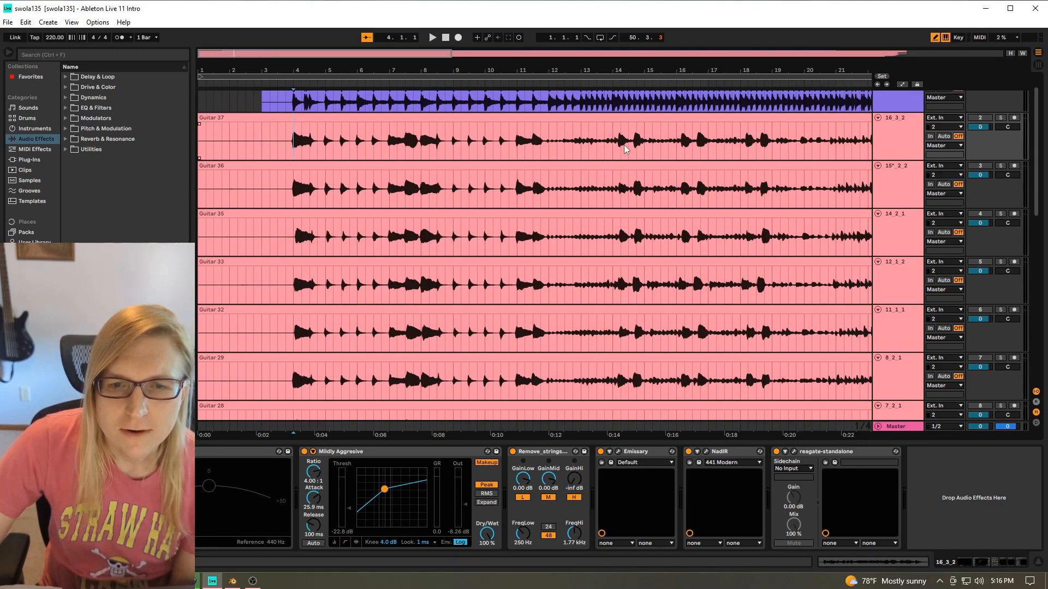
pyautogui.click(612, 153)
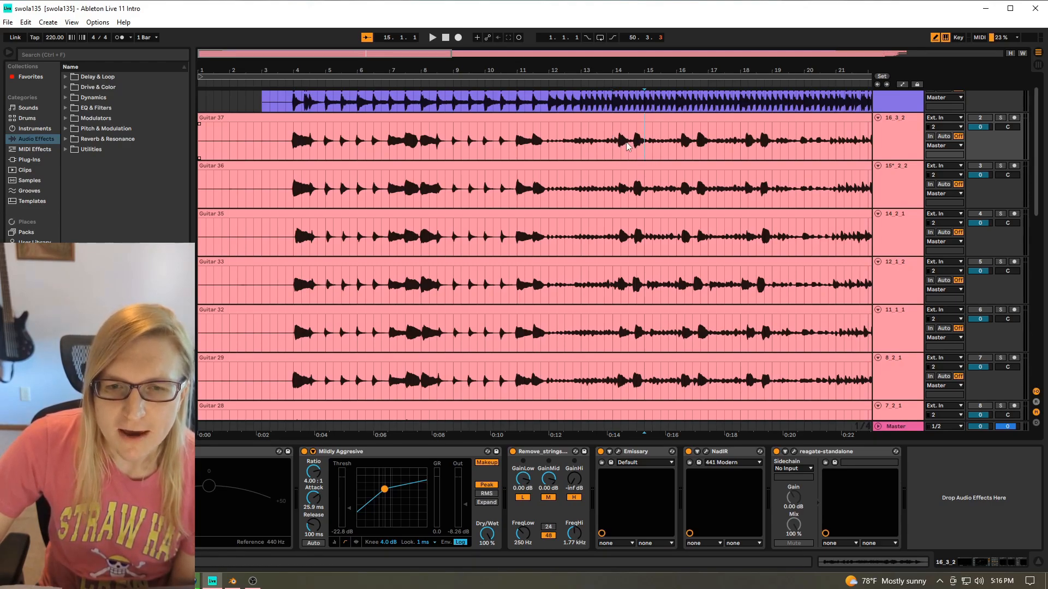
pyautogui.click(629, 148)
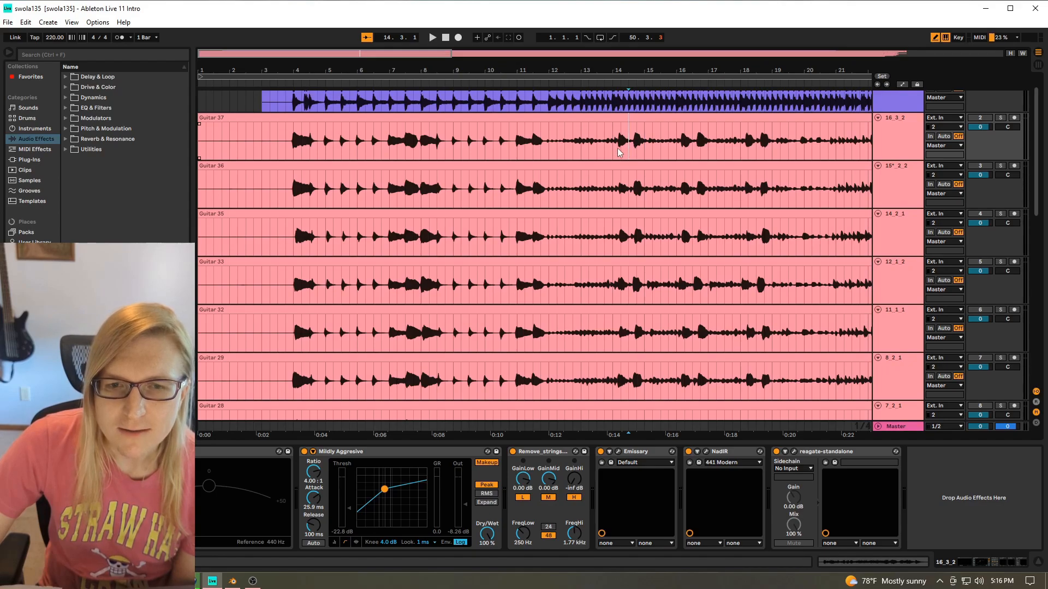
pyautogui.click(619, 149)
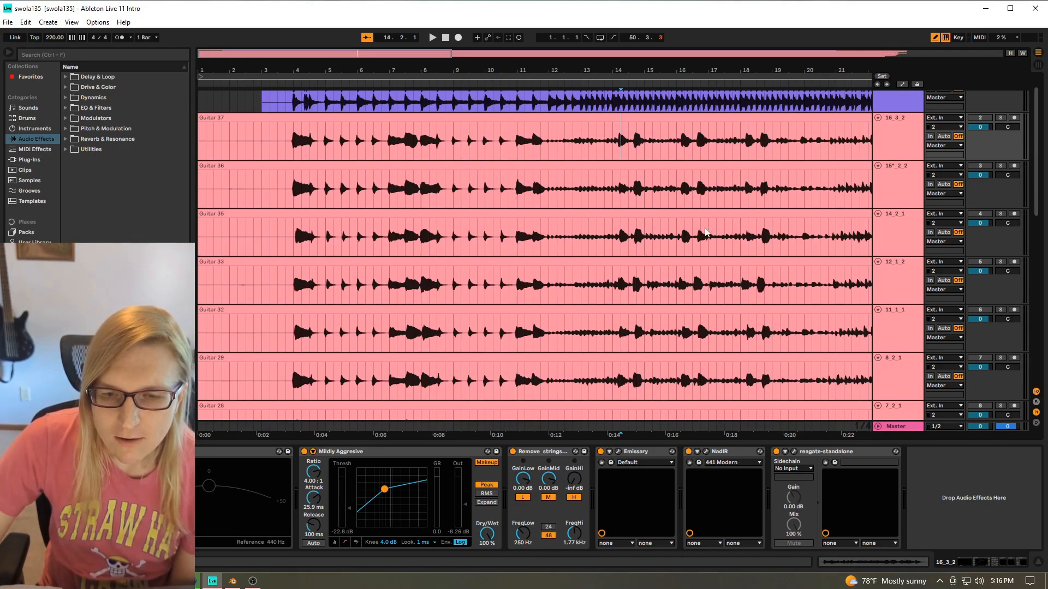
# Mark the section starts at bar 21 and then bar 29 in the Guitar 37 clip
pyautogui.click(462, 55)
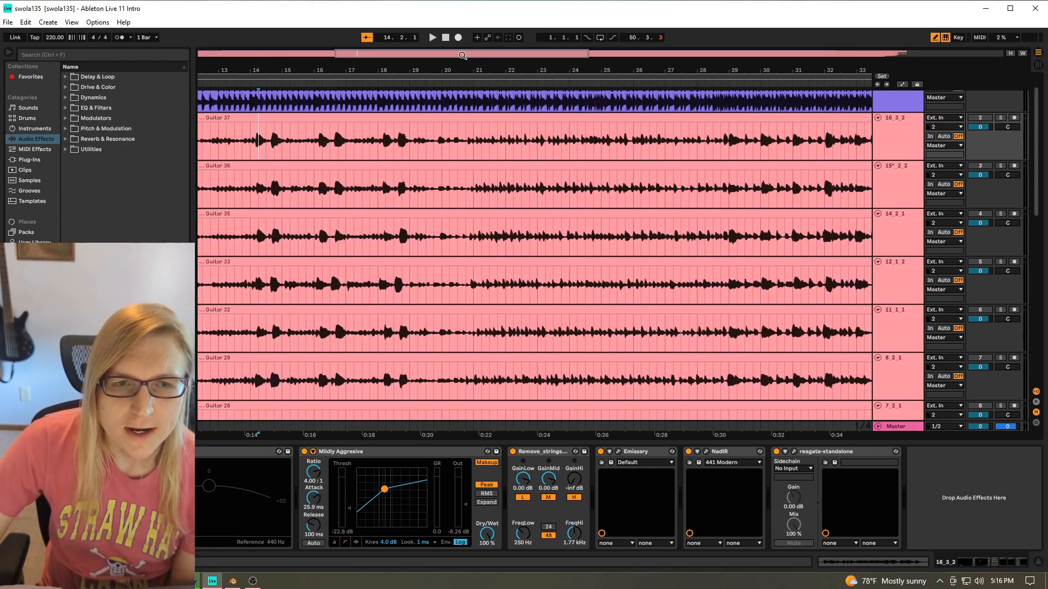
pyautogui.click(470, 152)
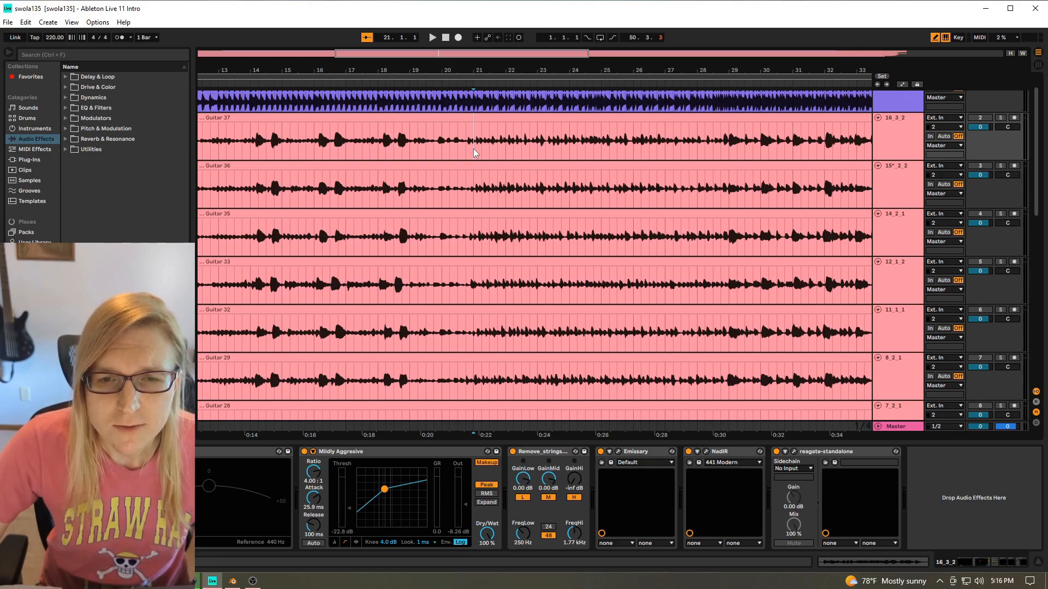
pyautogui.click(727, 154)
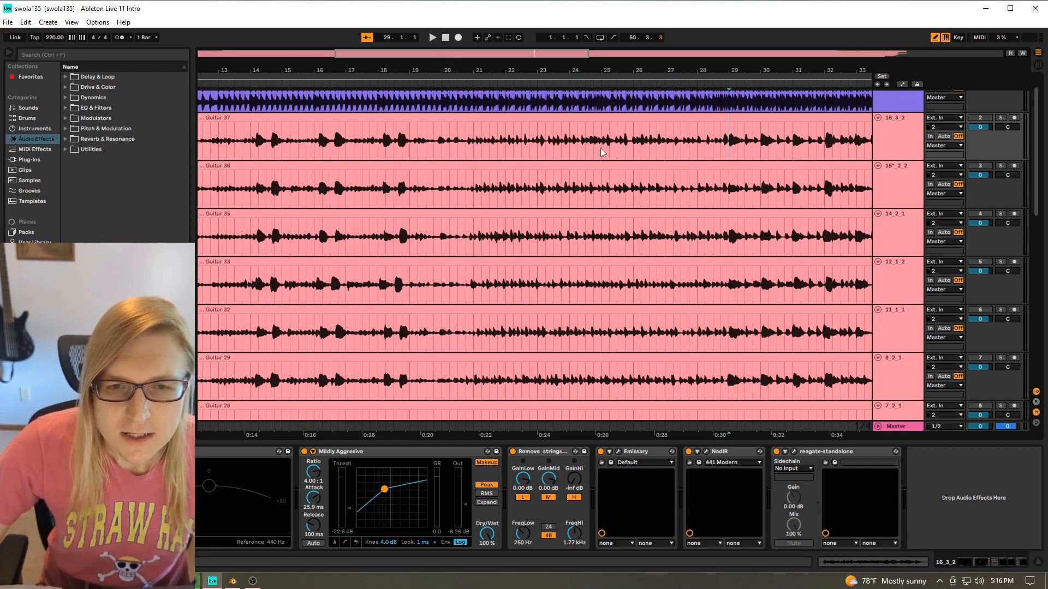
# Compare the waveforms of all guitar takes between bars 13 and 33
pyautogui.scroll(-1, 617, 260)
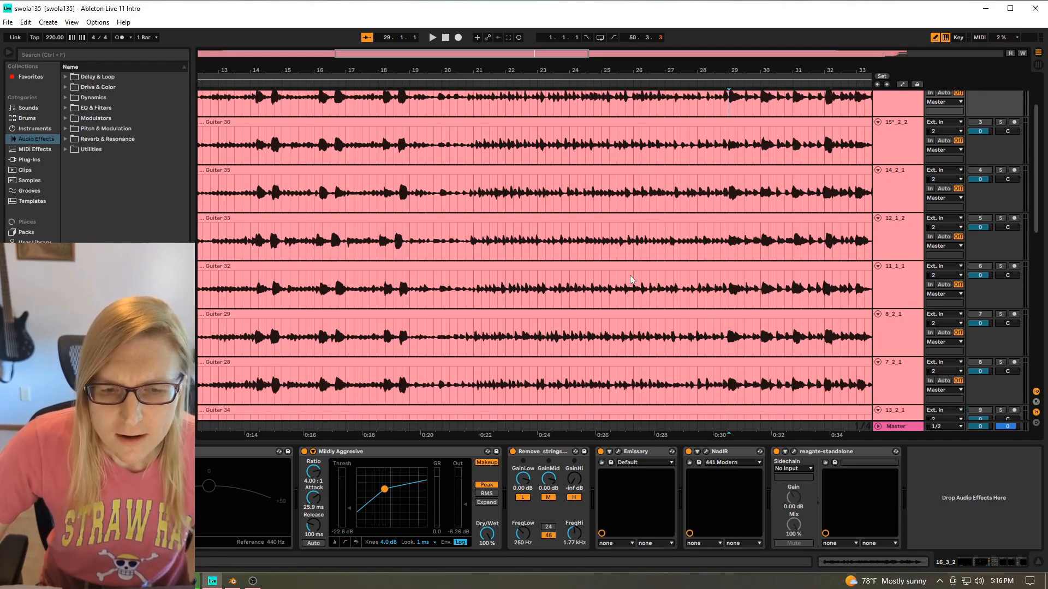
pyautogui.scroll(-3, 631, 279)
pyautogui.scroll(-3, 587, 332)
pyautogui.scroll(-1, 587, 335)
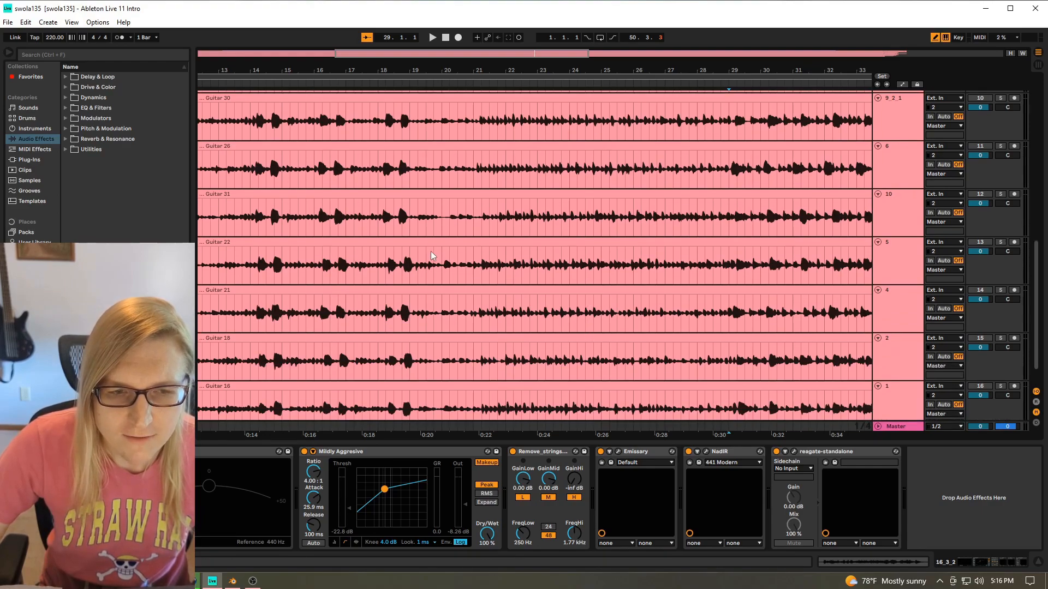
pyautogui.scroll(-1, 472, 298)
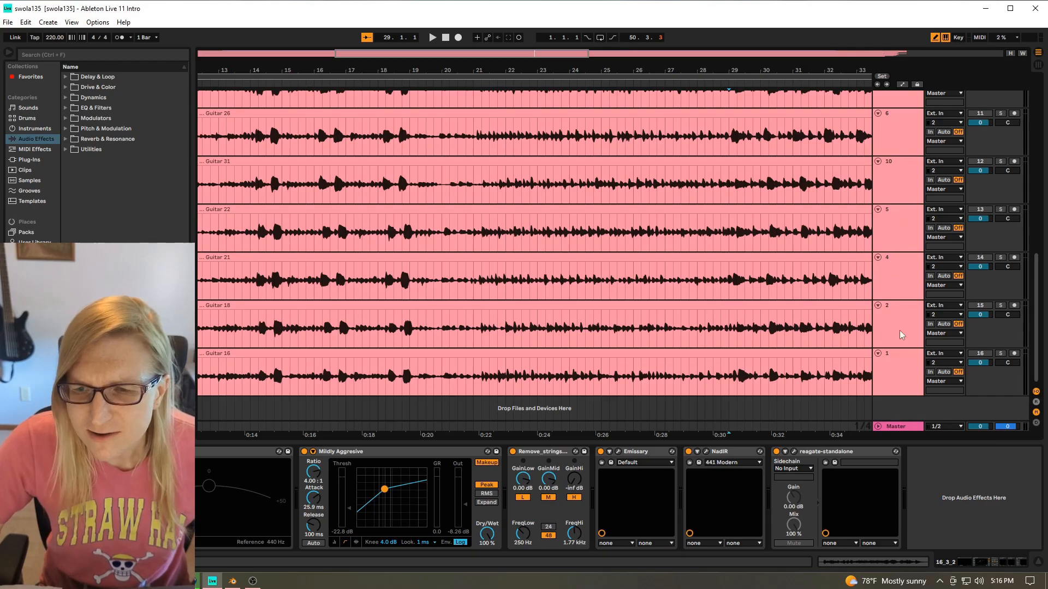
pyautogui.scroll(2, 912, 257)
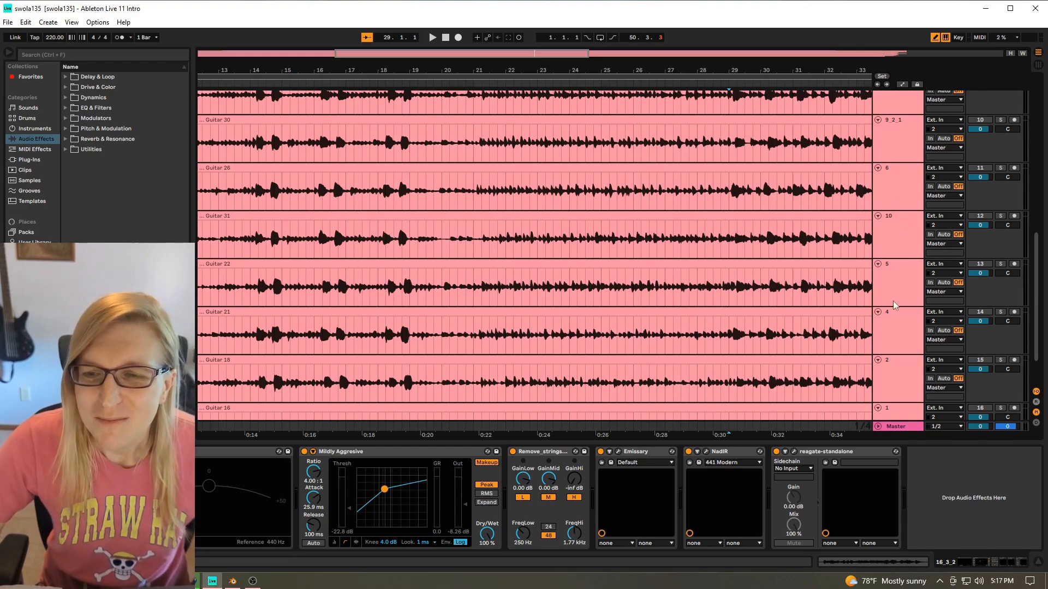
pyautogui.scroll(-2, 907, 243)
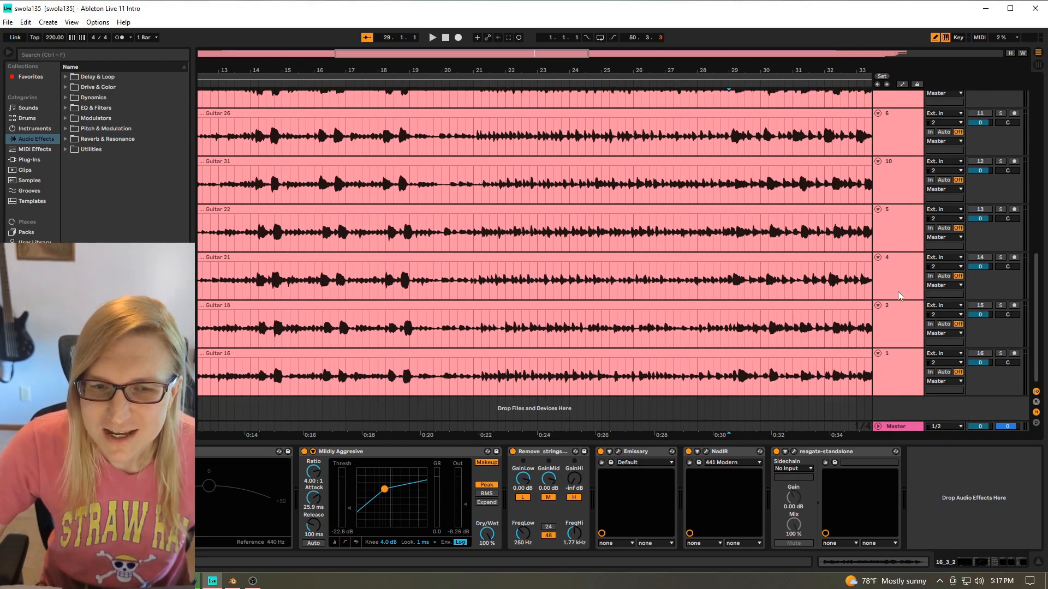
pyautogui.scroll(4, 899, 291)
pyautogui.scroll(-2, 844, 187)
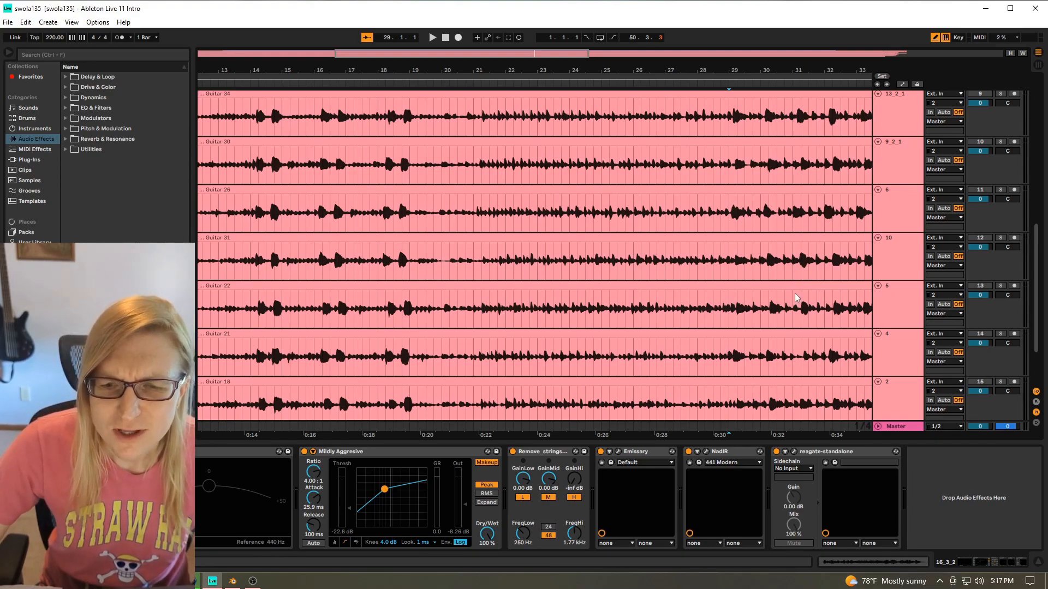
pyautogui.scroll(-2, 794, 293)
pyautogui.scroll(-1, 785, 289)
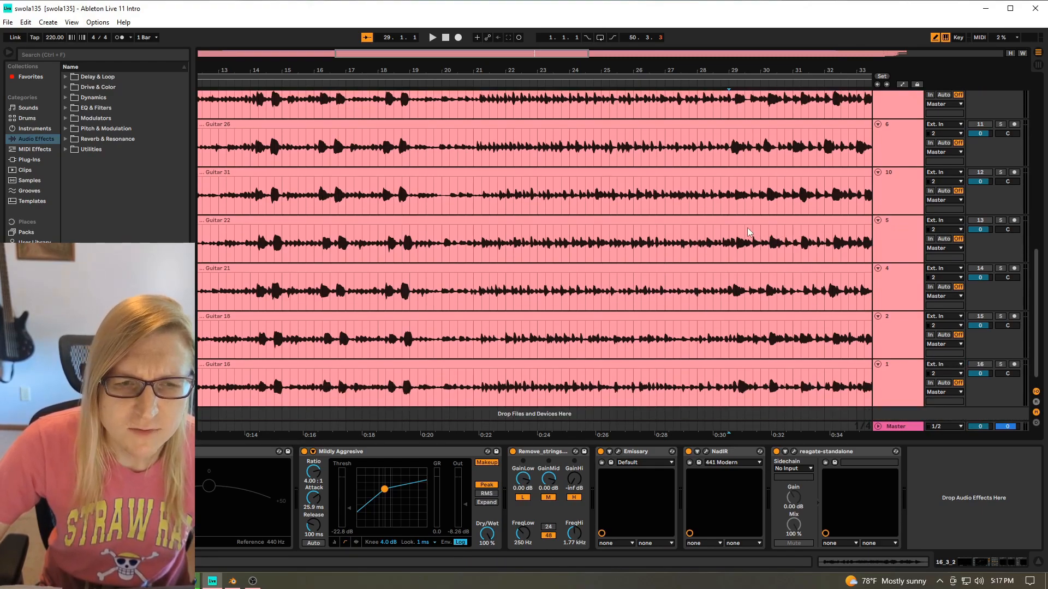
pyautogui.scroll(1, 801, 244)
pyautogui.scroll(2, 800, 242)
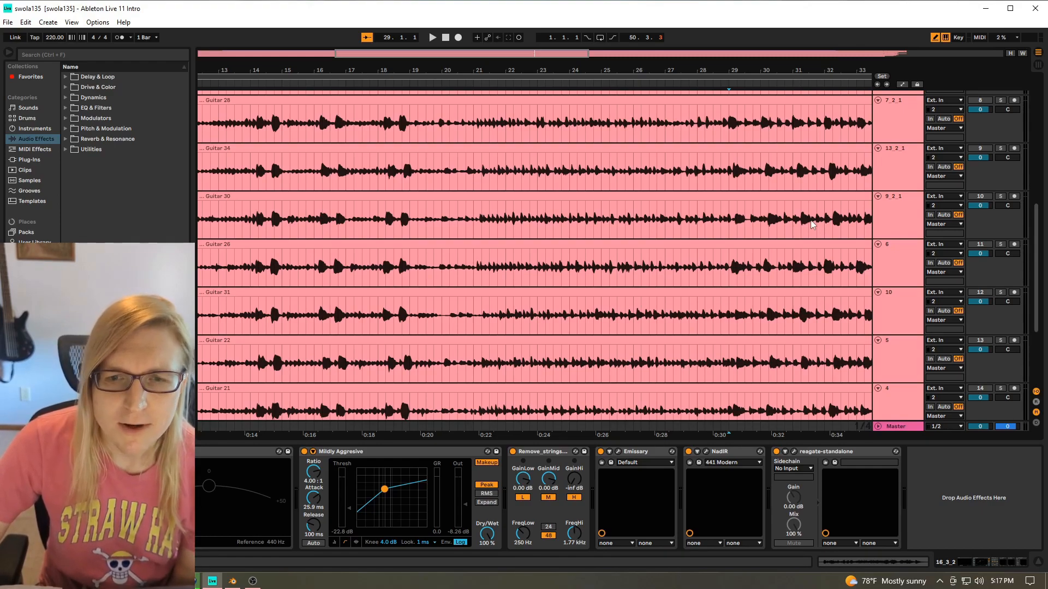
pyautogui.scroll(6, 810, 221)
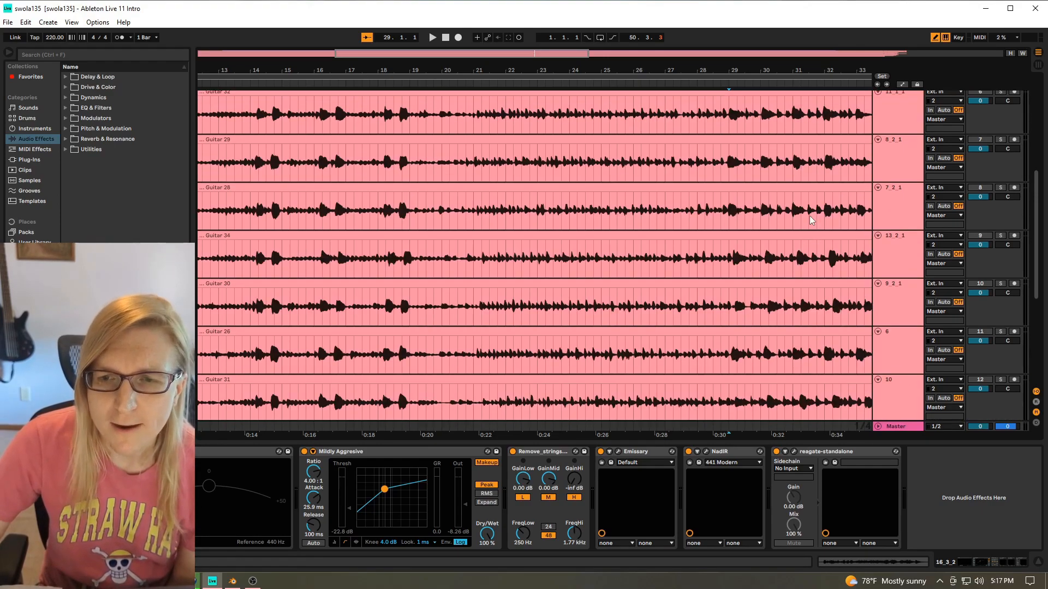
pyautogui.scroll(3, 810, 215)
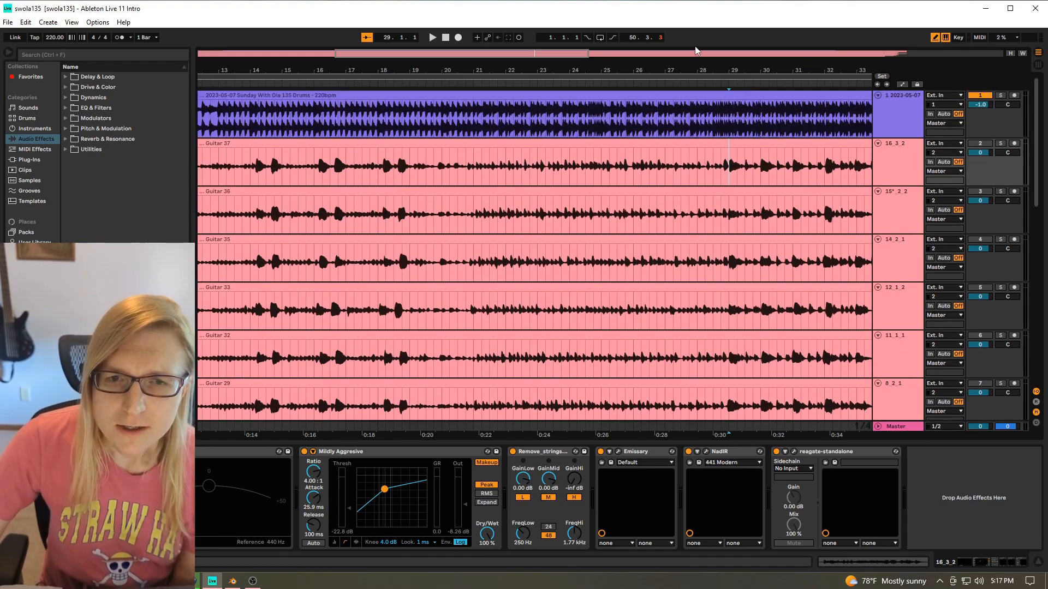
# Place the insert marker at bar 38 in the Guitar 37 clip
pyautogui.click(629, 54)
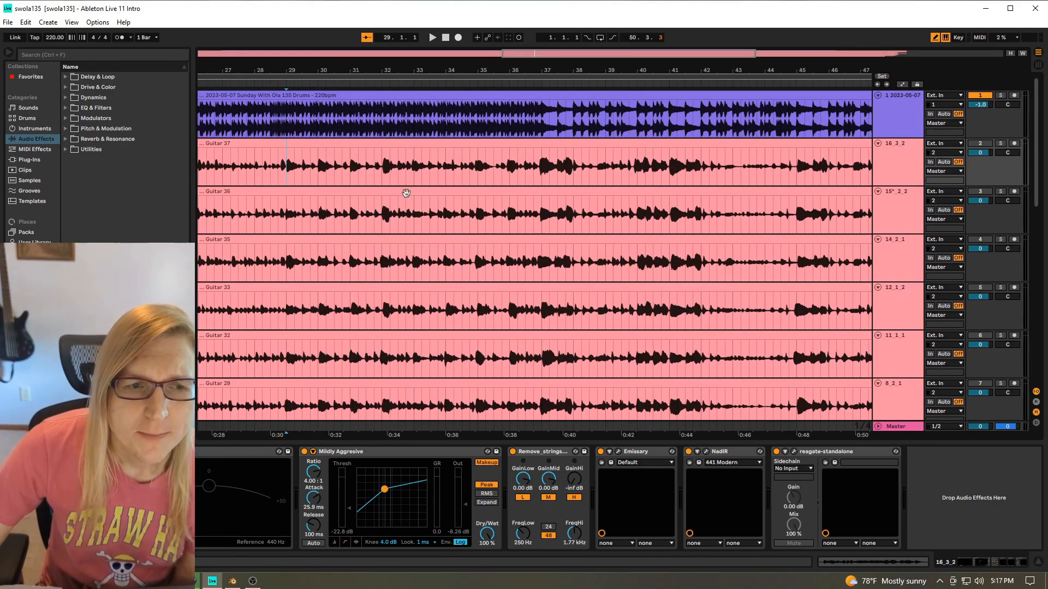
pyautogui.click(572, 179)
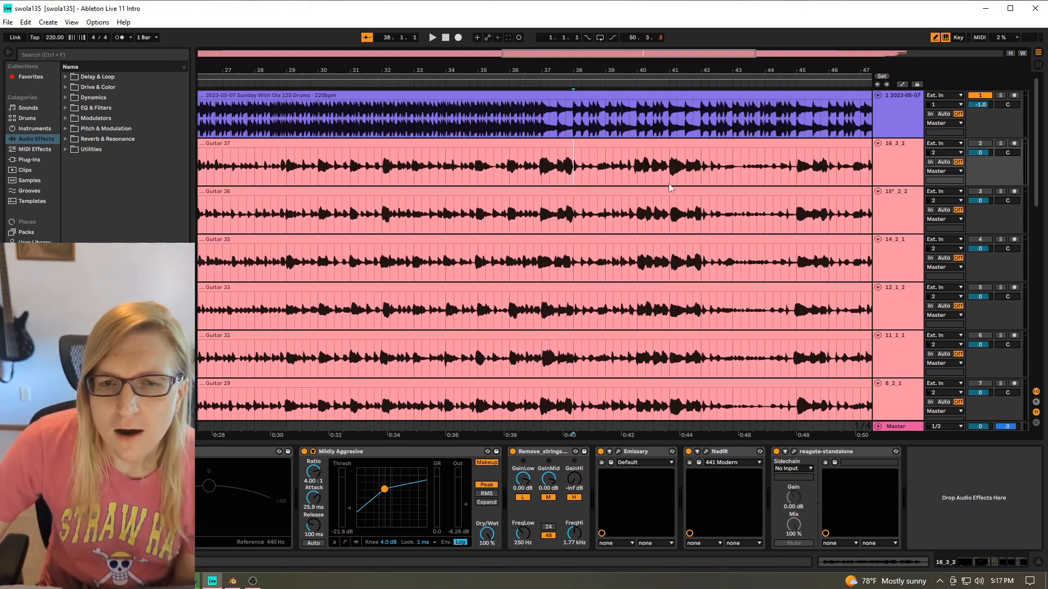
# Compare the waveforms of all guitar takes across the arrangement, from the ending around bar 53 back to bar 1 and again from bars 30 to 50
pyautogui.click(775, 53)
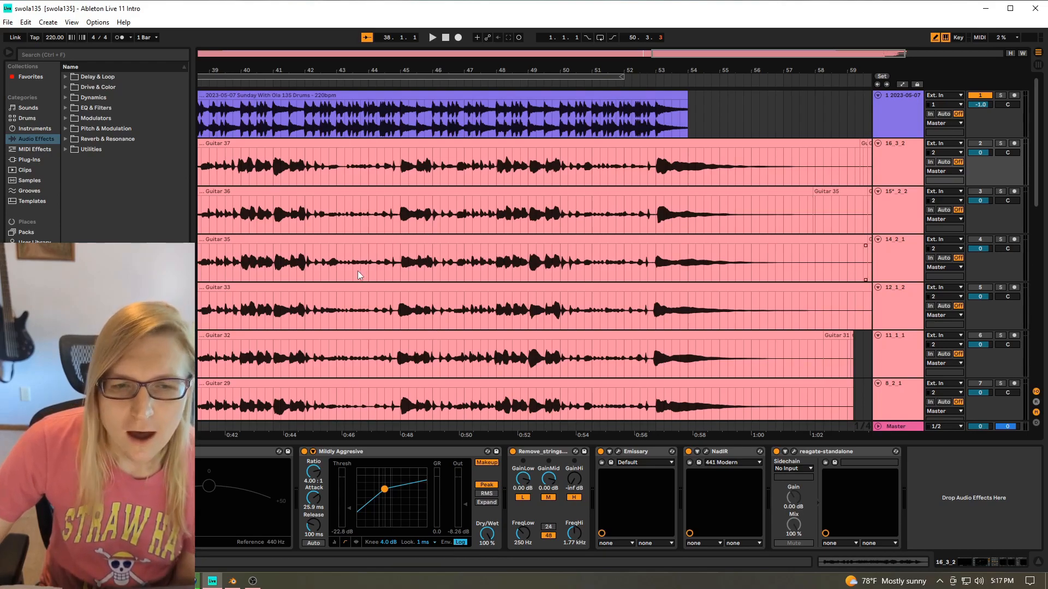
pyautogui.scroll(-3, 346, 253)
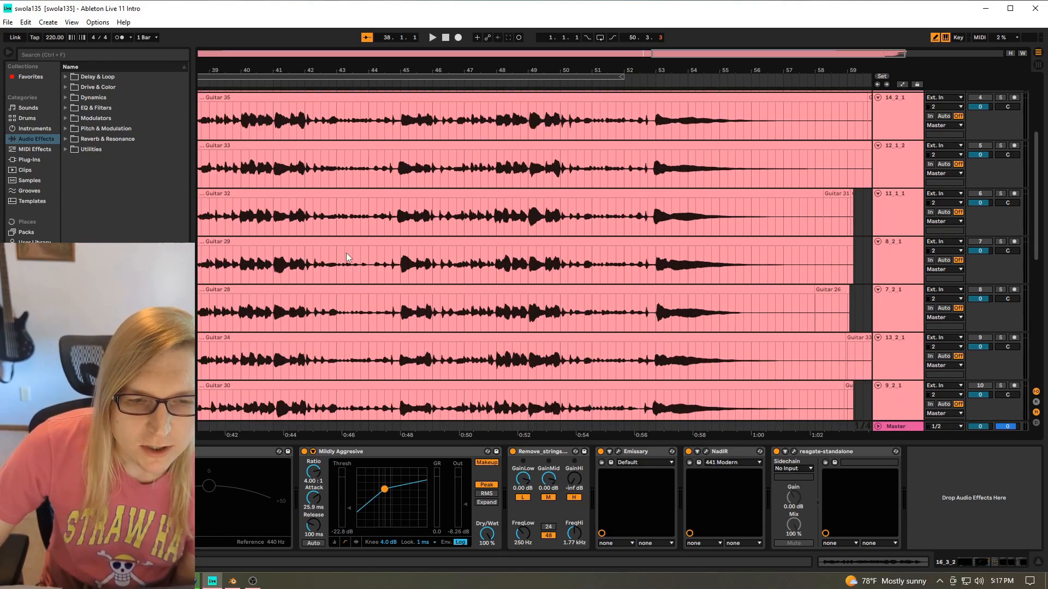
pyautogui.scroll(-6, 346, 253)
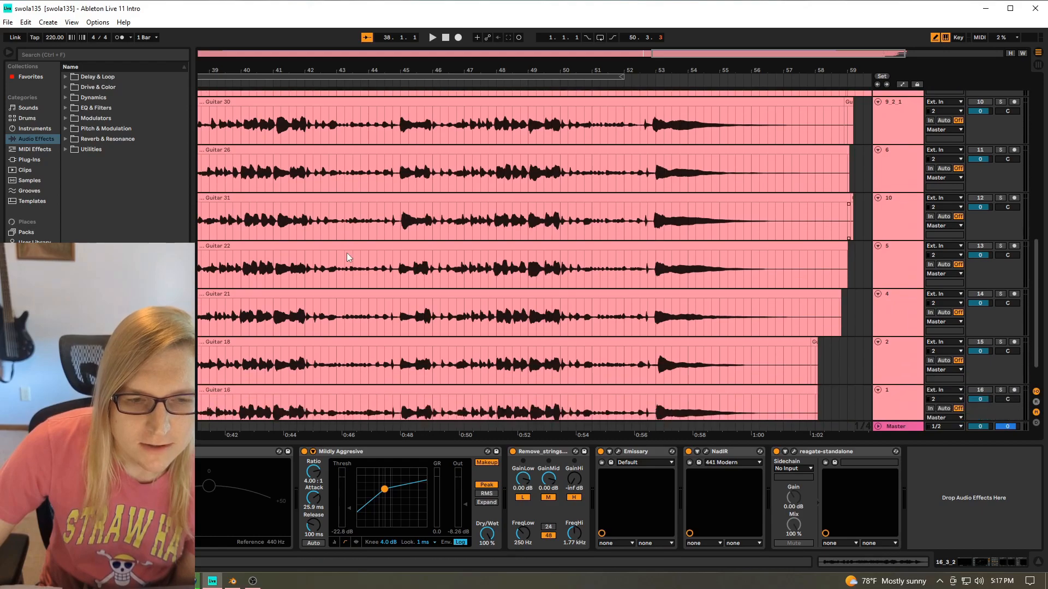
pyautogui.scroll(-1, 346, 256)
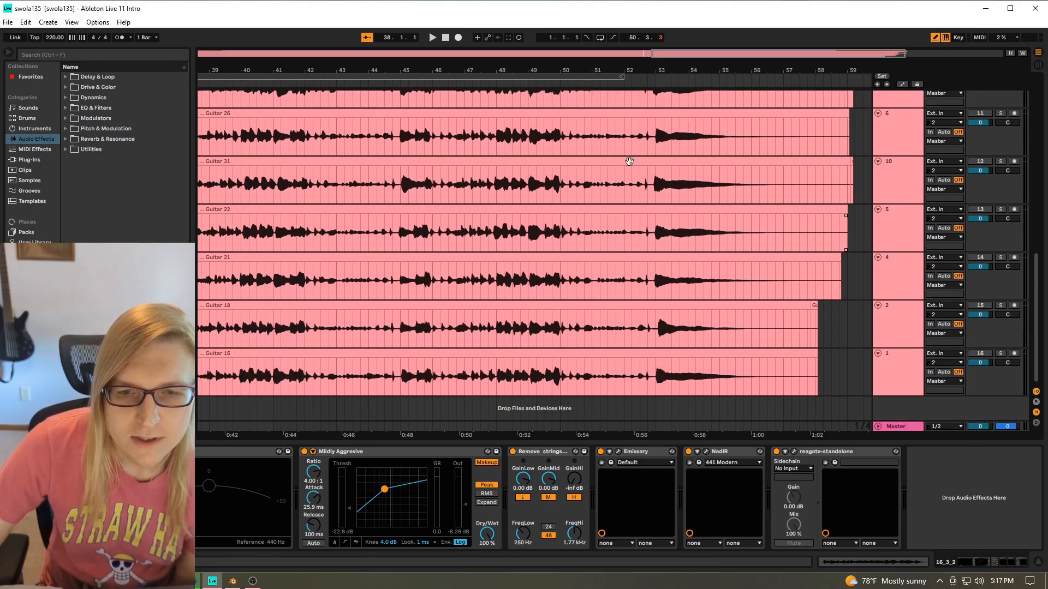
pyautogui.click(634, 58)
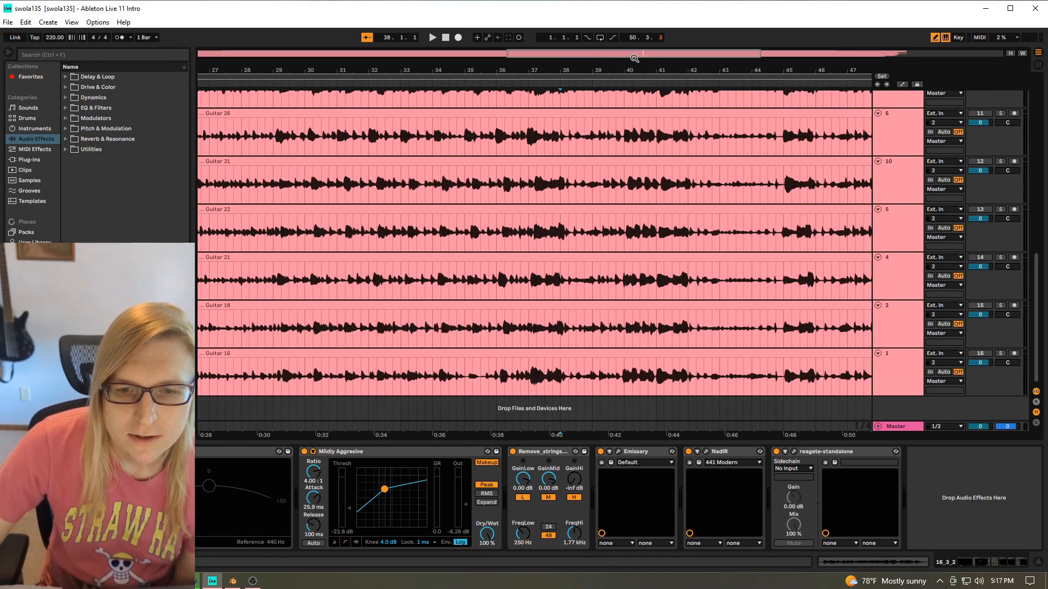
pyautogui.click(466, 56)
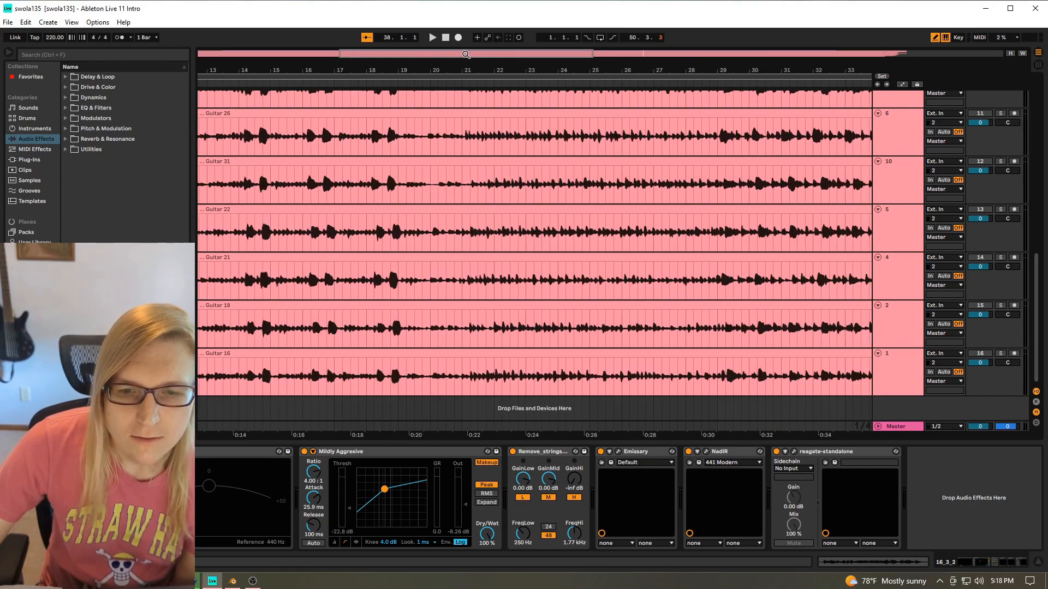
pyautogui.click(304, 56)
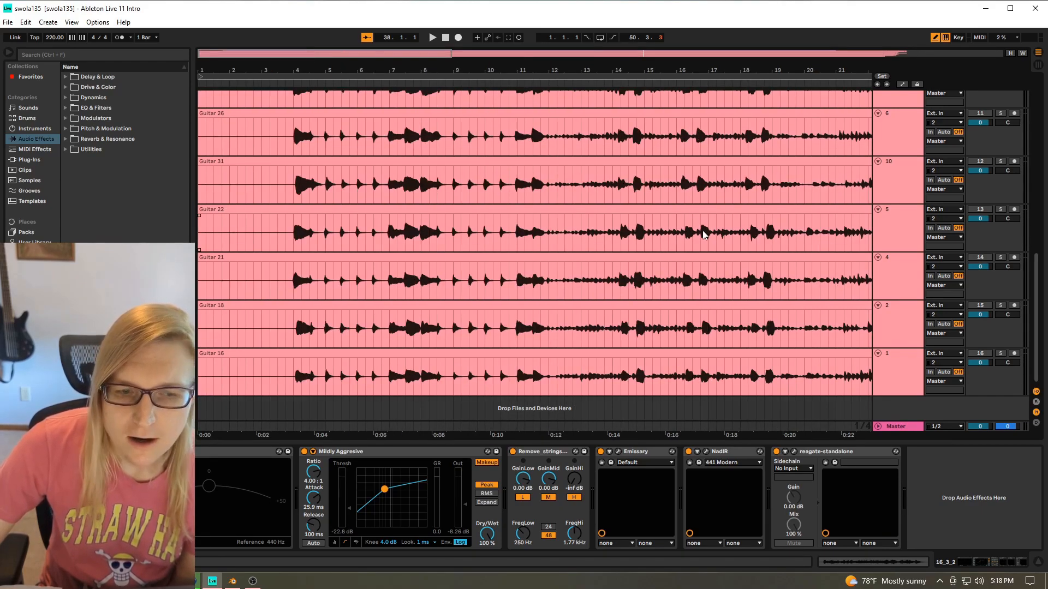
pyautogui.click(673, 56)
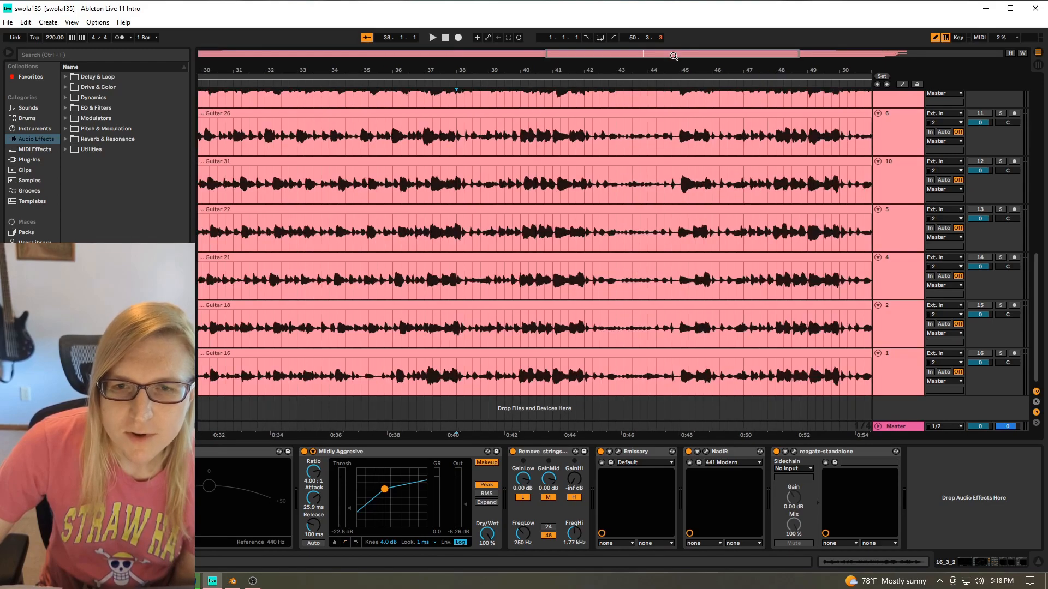
pyautogui.scroll(10, 770, 234)
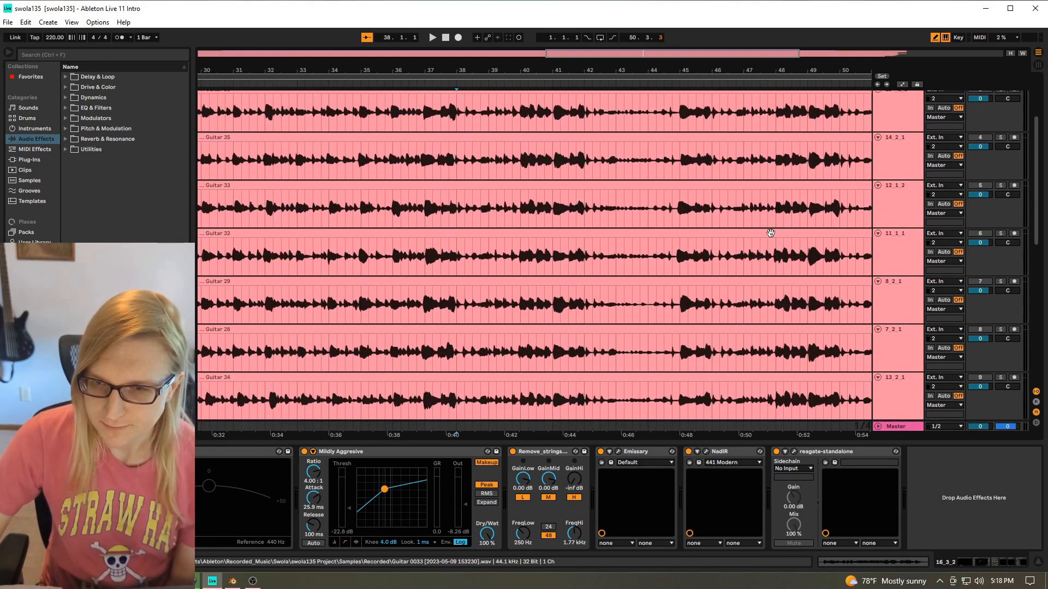
pyautogui.scroll(1, 770, 233)
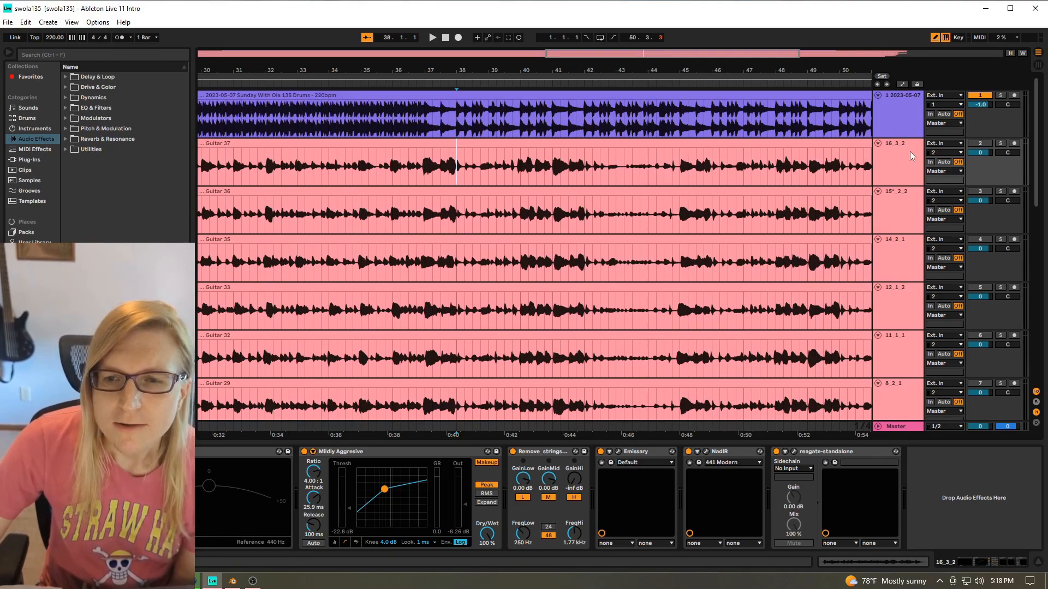
# Select the 16_3_2 track and review the named take tracks below it, down to track 5
pyautogui.click(897, 162)
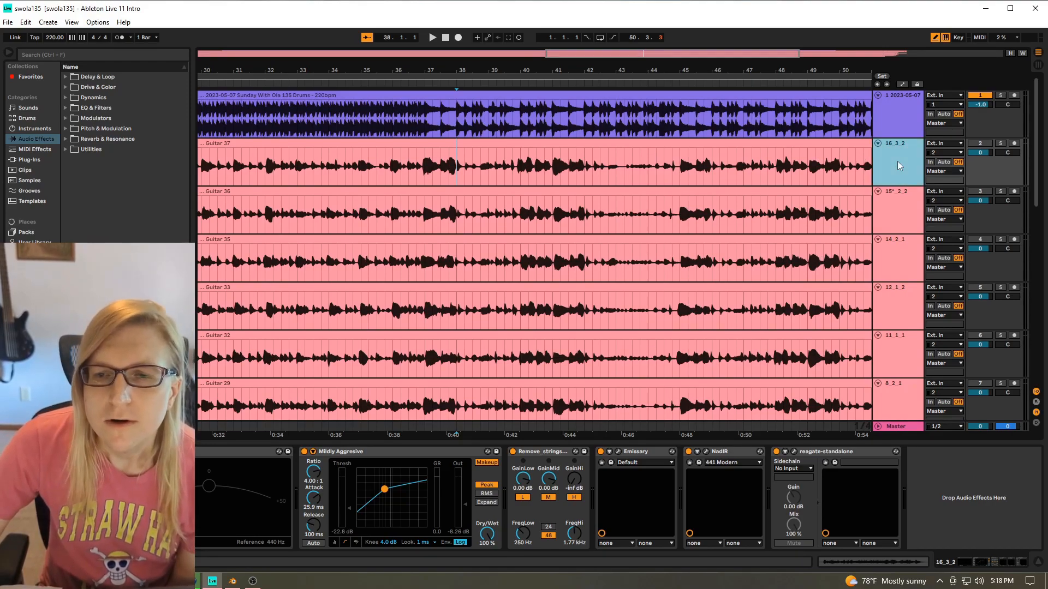
pyautogui.scroll(-3, 898, 188)
pyautogui.scroll(-8, 898, 189)
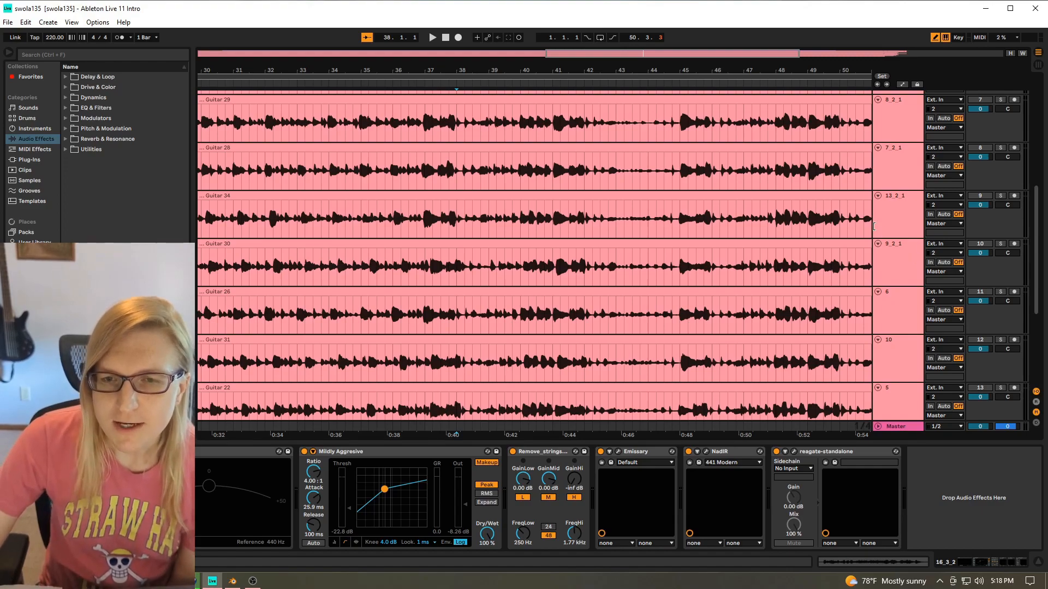
pyautogui.scroll(5, 809, 182)
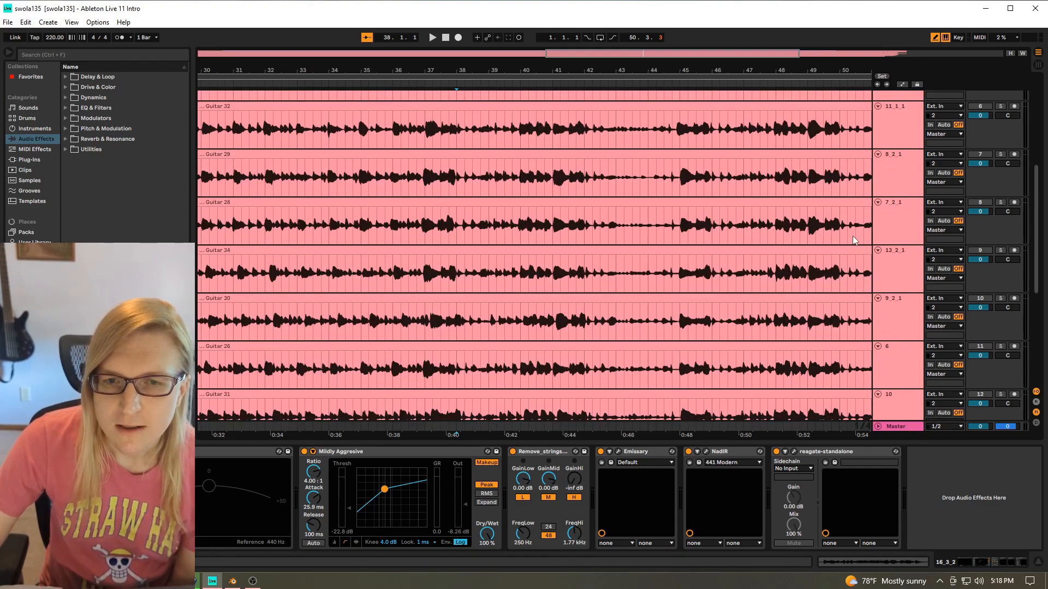
pyautogui.scroll(7, 849, 229)
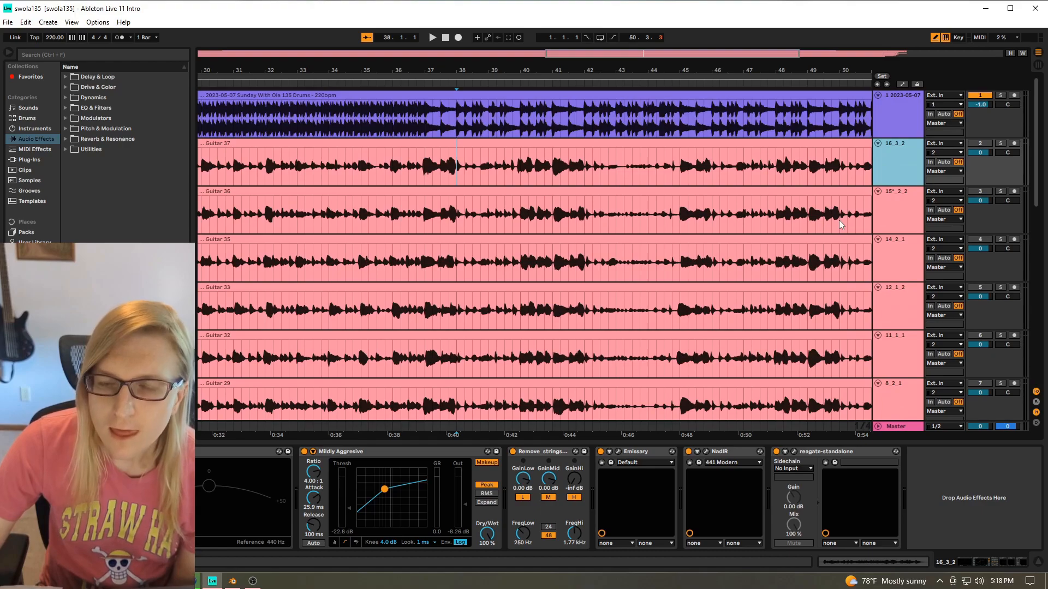
# Examine the endings of the guitar takes after bar 42, from track 16_3_2 down to track 10
pyautogui.click(816, 52)
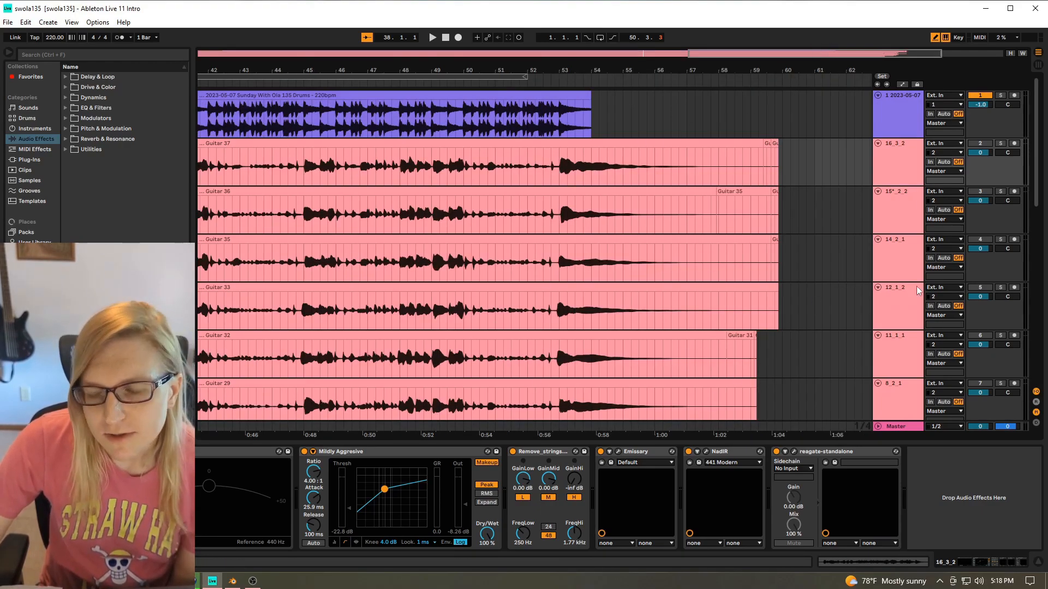
pyautogui.scroll(-1, 923, 384)
pyautogui.scroll(-6, 924, 384)
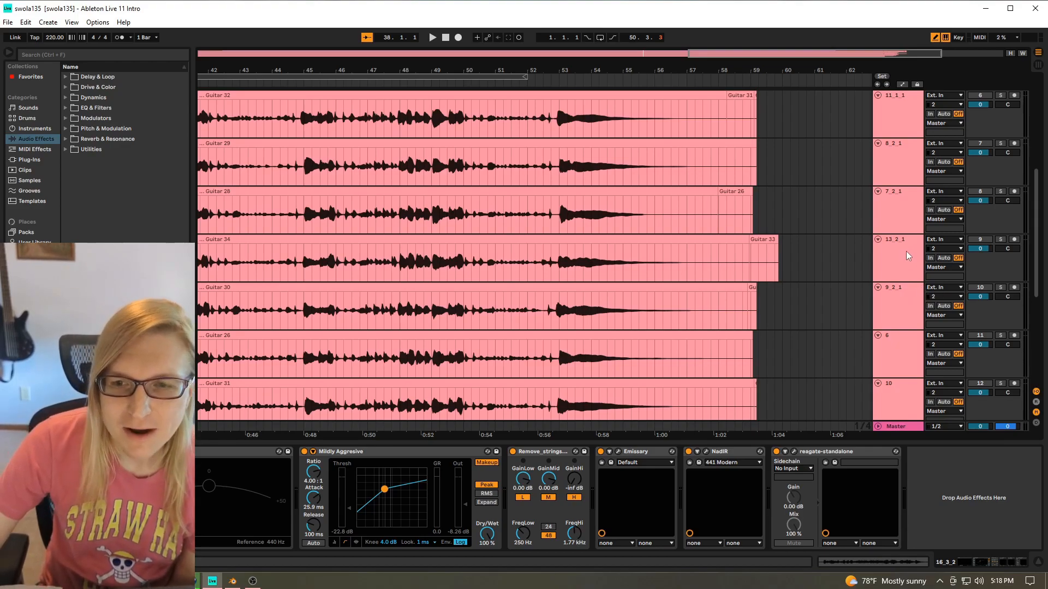
pyautogui.scroll(3, 906, 250)
pyautogui.scroll(3, 905, 254)
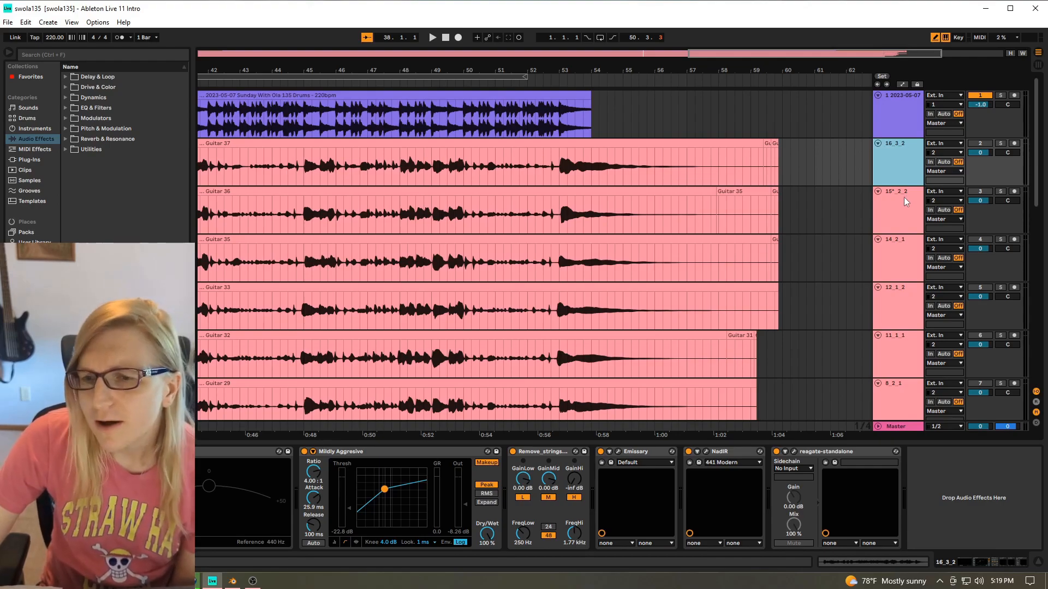
# Collapse the 16_3_2 and 15*_2_2 tracks to a single line each
pyautogui.click(877, 143)
pyautogui.click(876, 154)
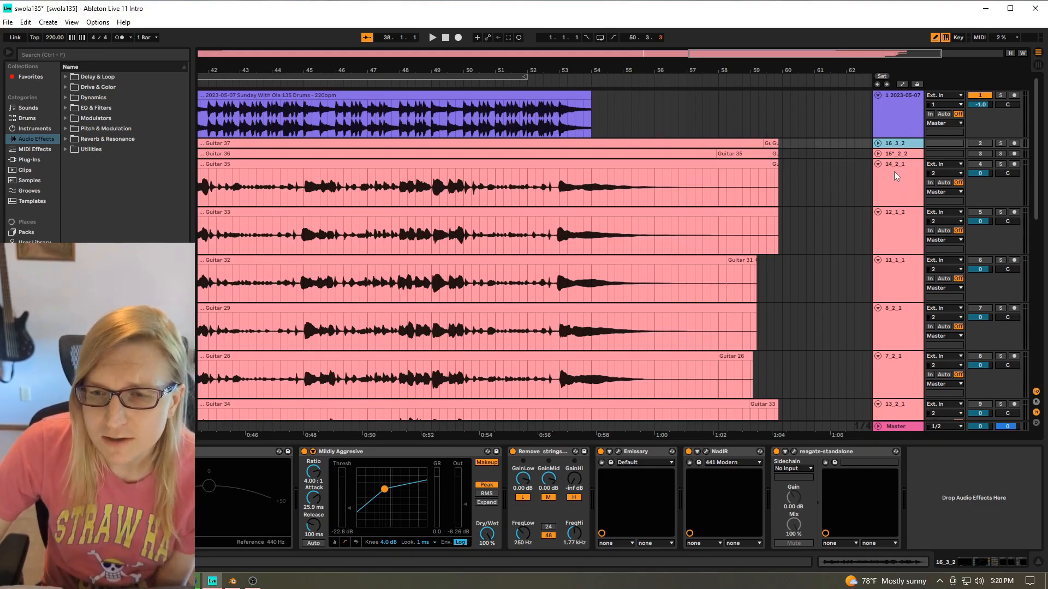
pyautogui.scroll(-1, 899, 218)
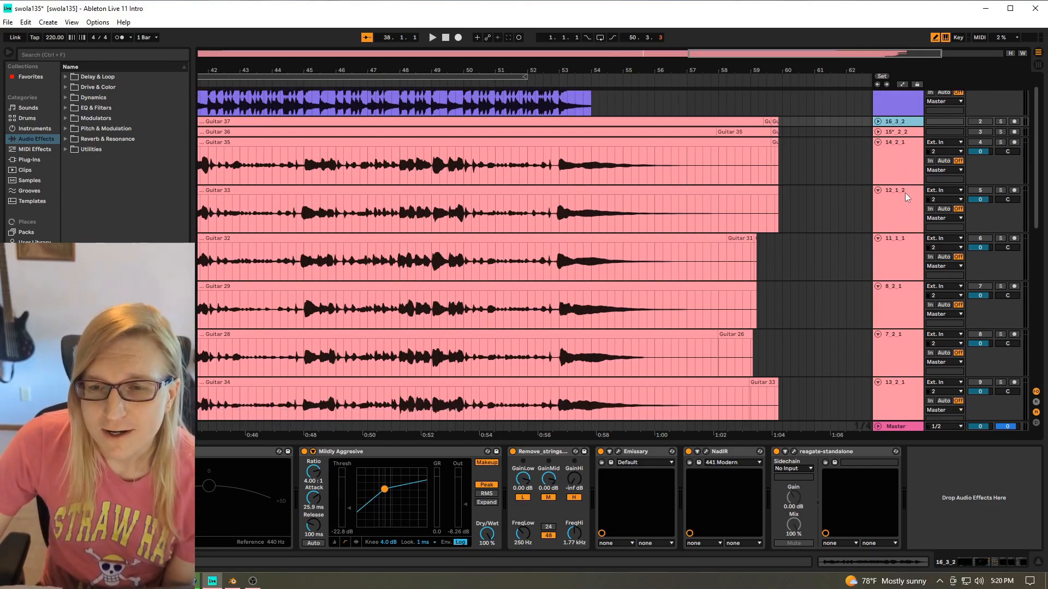
# Move the 11_1_1 track directly below the drum track, above 16_3_2
pyautogui.click(905, 205)
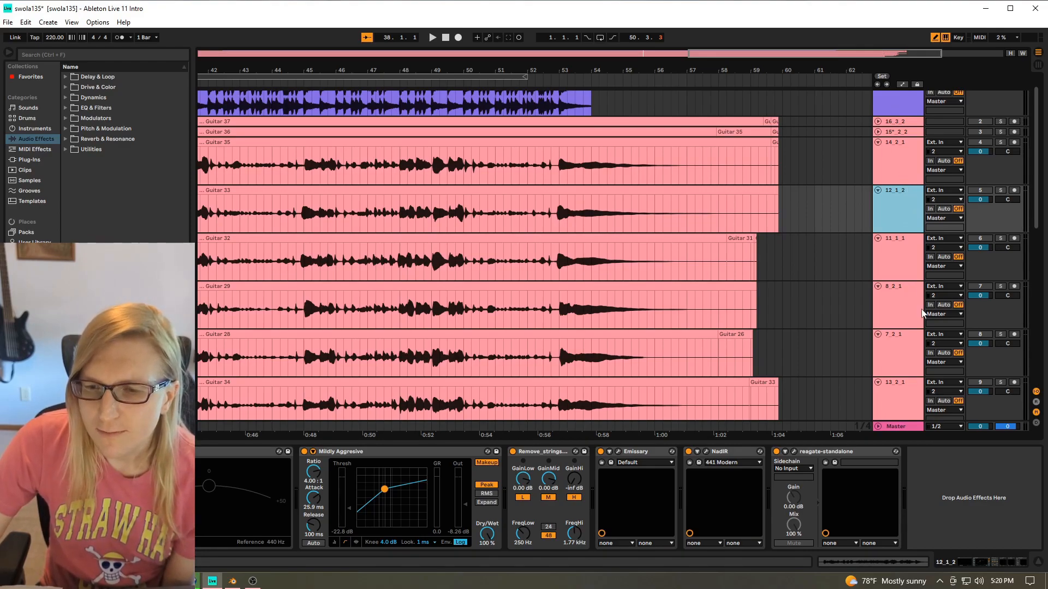
pyautogui.click(907, 258)
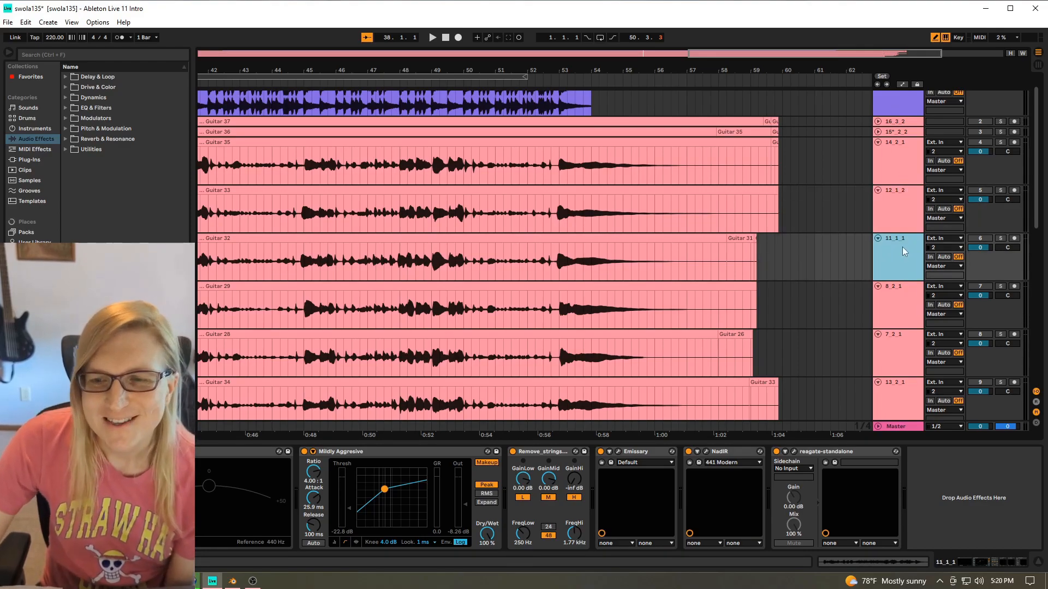
pyautogui.scroll(-1, 902, 246)
pyautogui.scroll(-3, 902, 237)
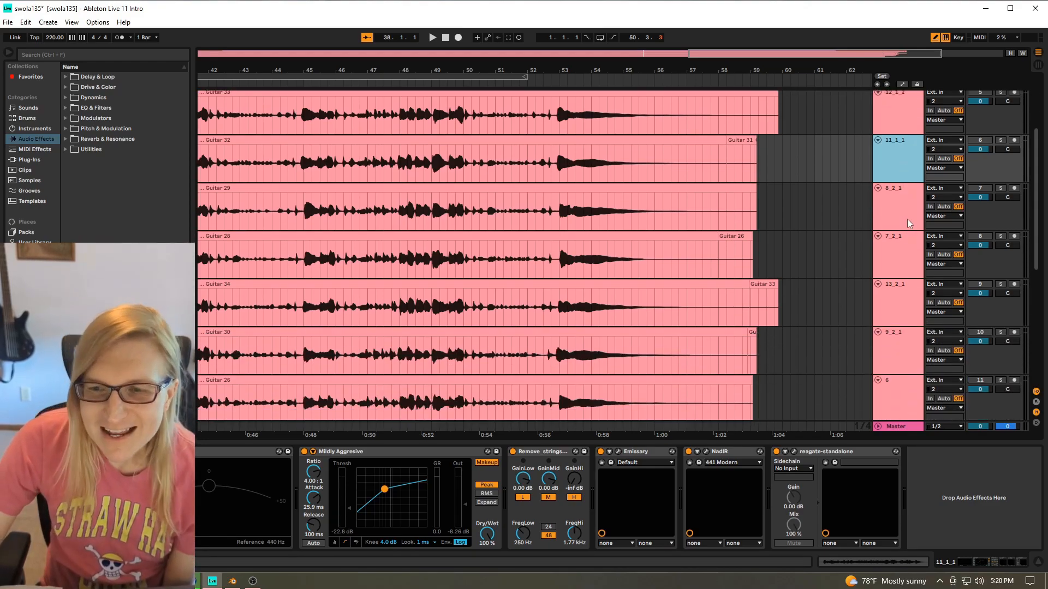
pyautogui.scroll(5, 908, 218)
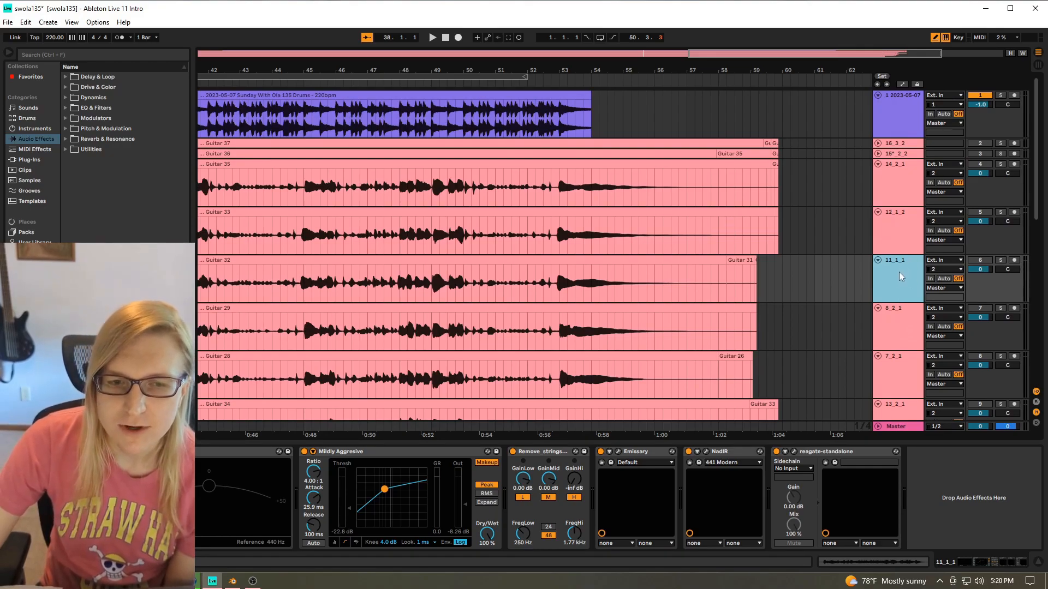
pyautogui.moveTo(898, 274); pyautogui.dragTo(903, 143)
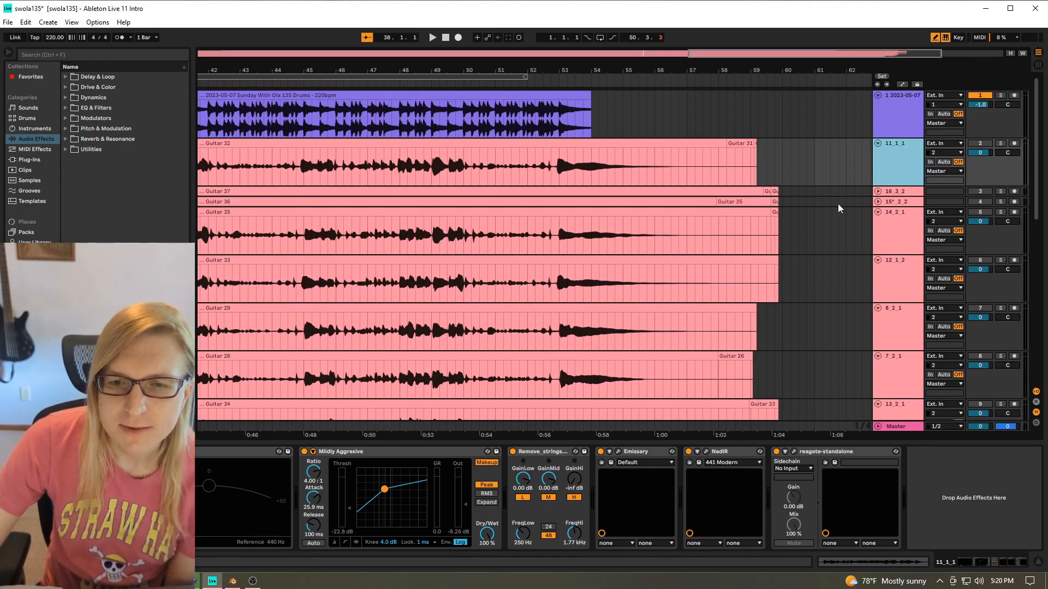
# Examine the waveform of the 11_1_1 take backward through the song from bar 48 toward its start
pyautogui.click(644, 54)
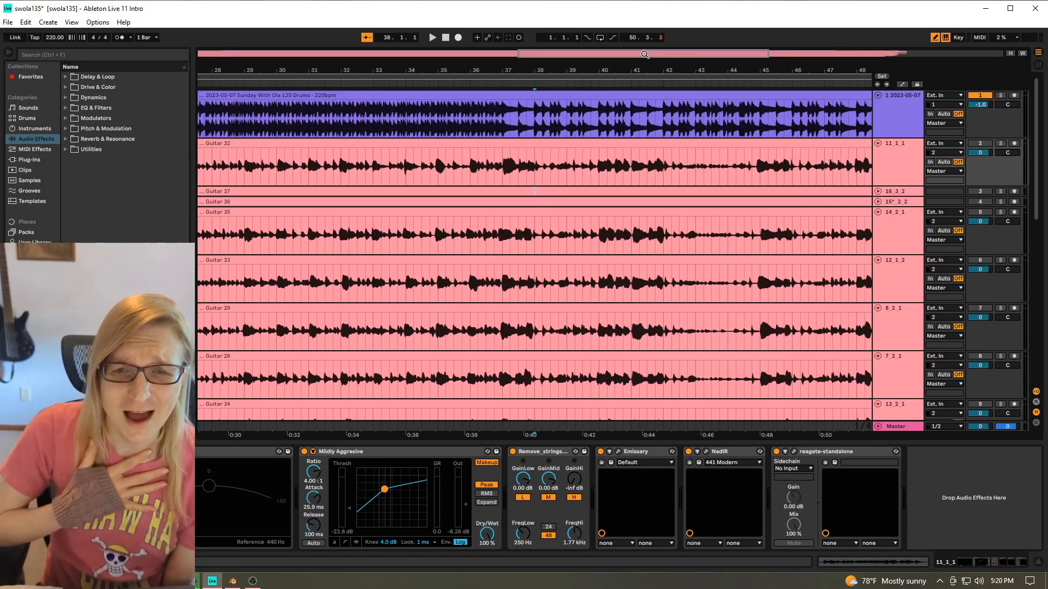
pyautogui.click(498, 54)
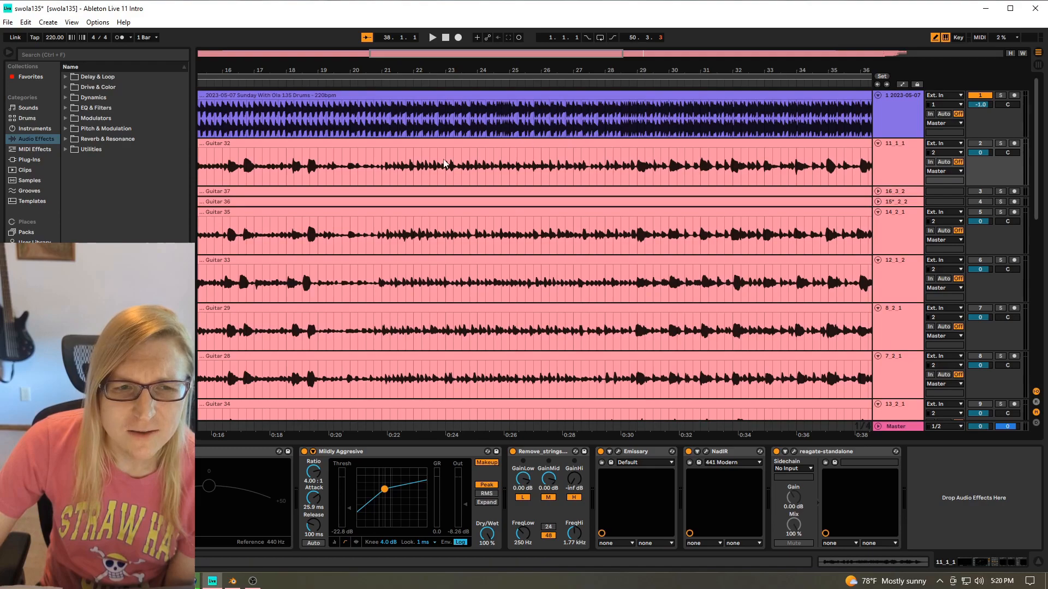
pyautogui.click(356, 54)
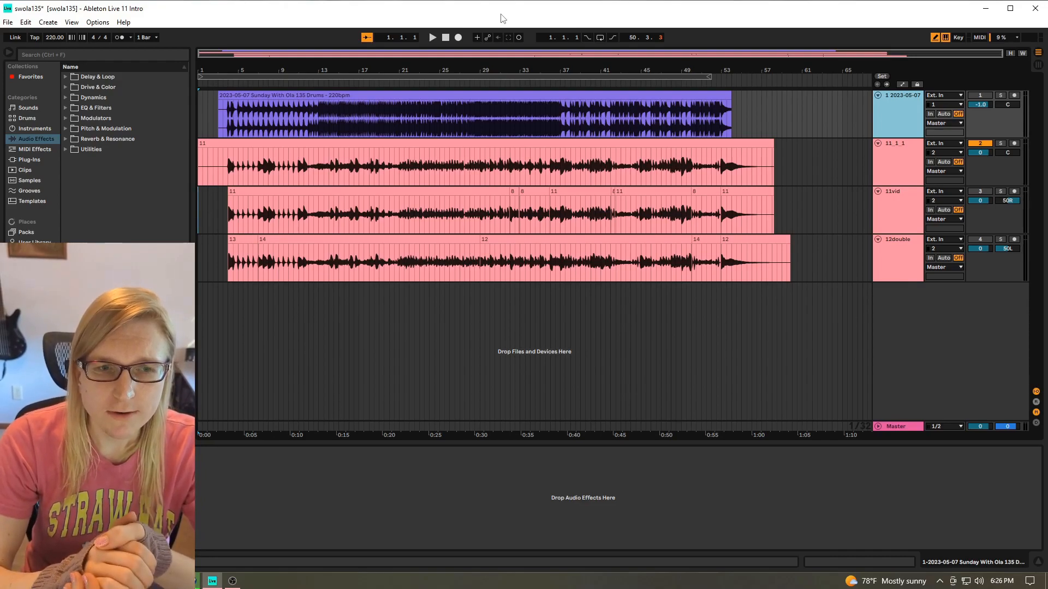
# Play back the 11_1_1 take from the start and centre the pan of the 11vid track
pyautogui.click(433, 38)
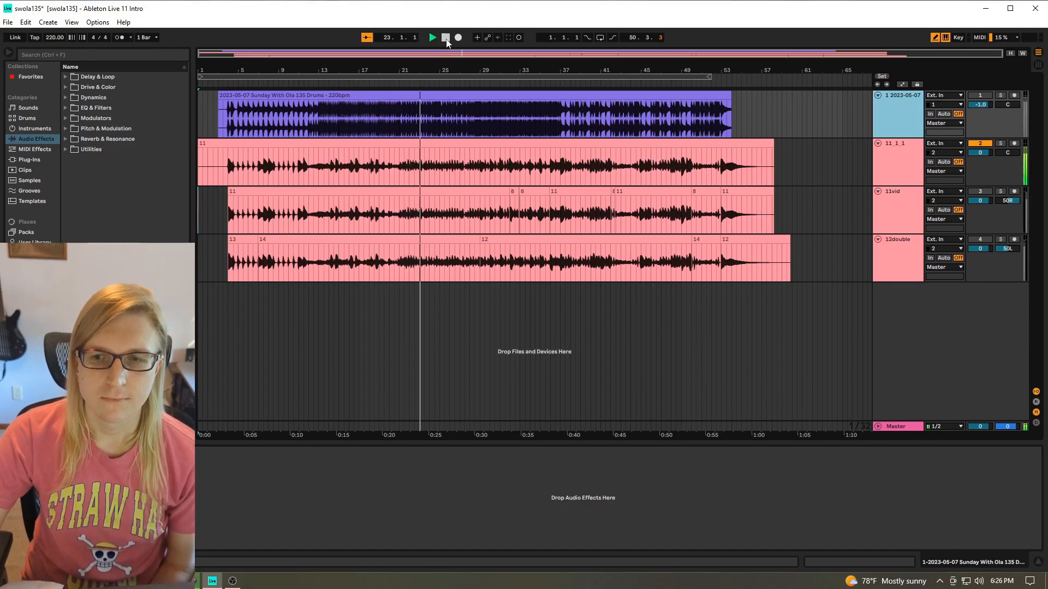
pyautogui.click(1007, 201)
pyautogui.moveTo(1007, 201); pyautogui.dragTo(1007, 231)
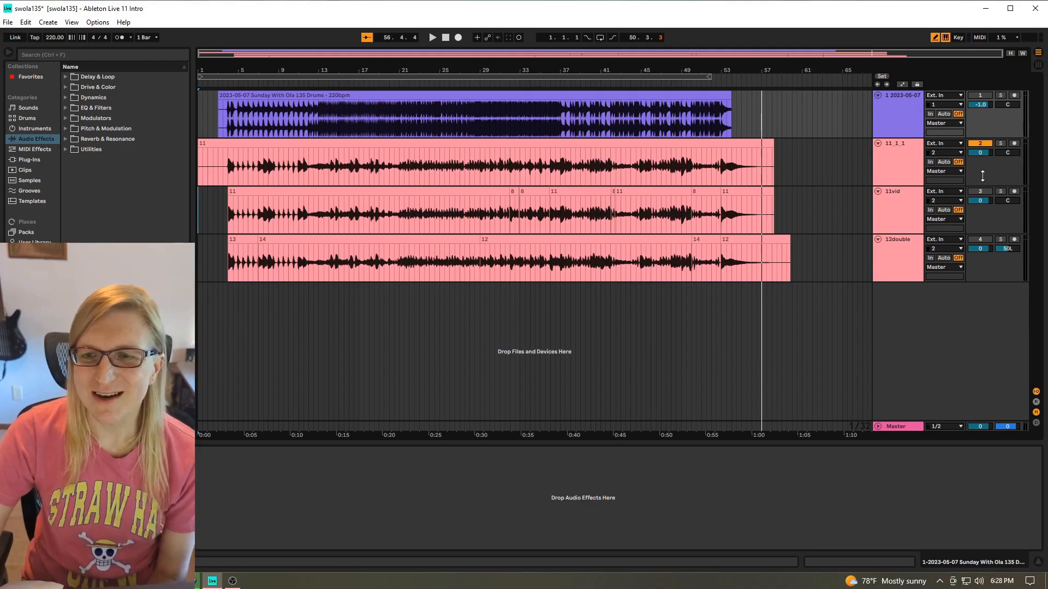
# Play back the arrangement with only the 11vid track active, and set that track's pan to 50R
pyautogui.click(435, 39)
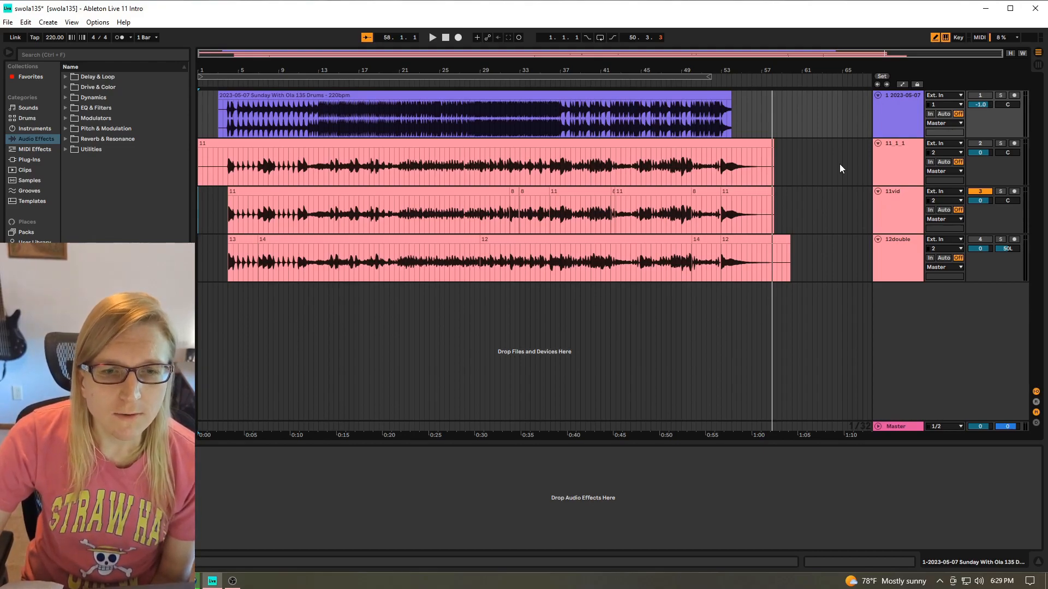
pyautogui.click(666, 171)
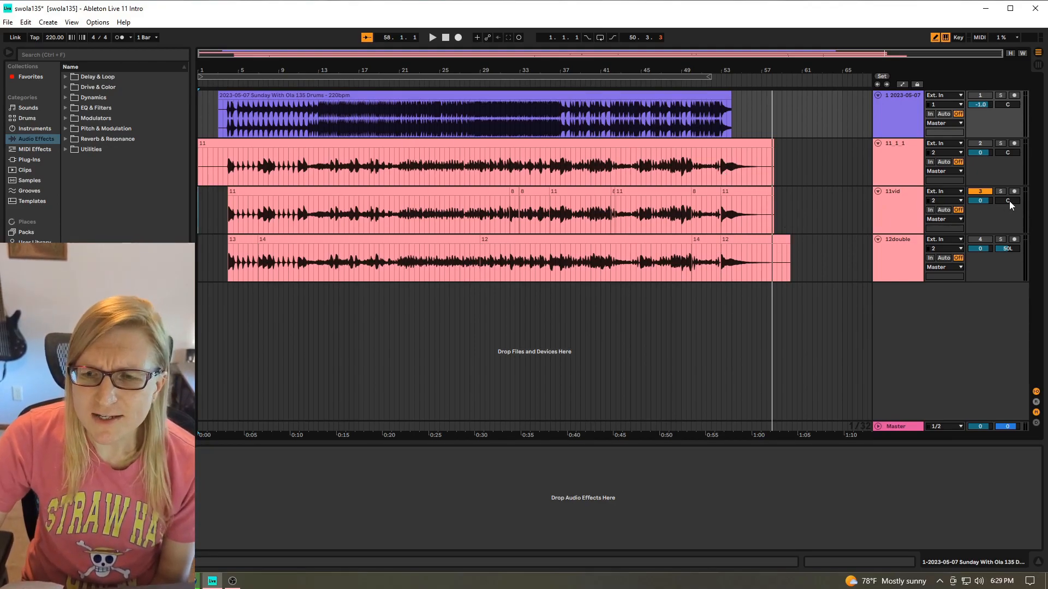
pyautogui.moveTo(1009, 200); pyautogui.dragTo(1010, 174)
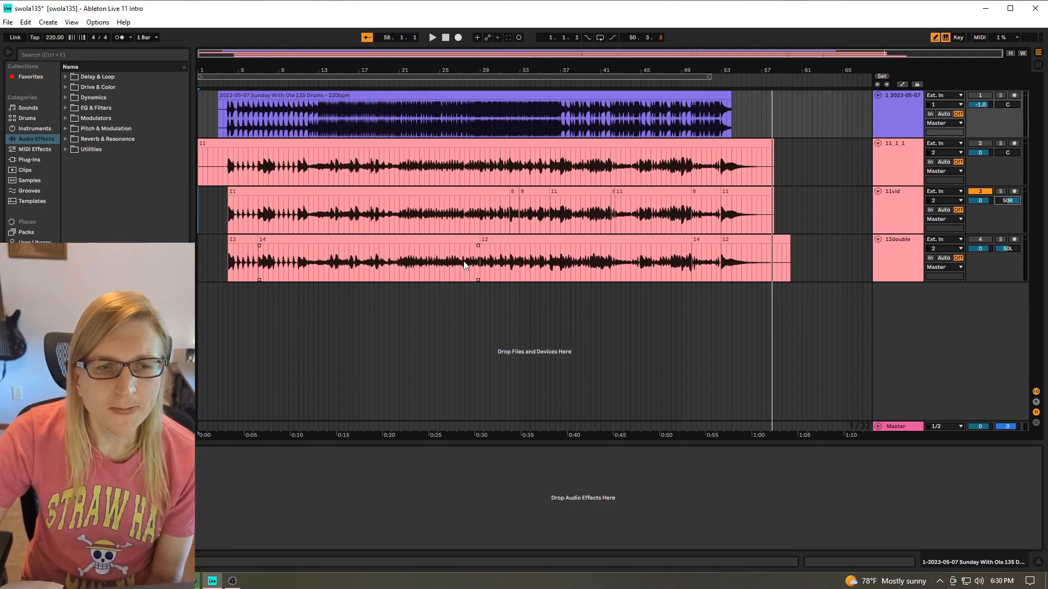
# Select the long middle 12 segment, the closing 12 segment and the short 14 segment of the 12double track in turn to examine them
pyautogui.click(573, 241)
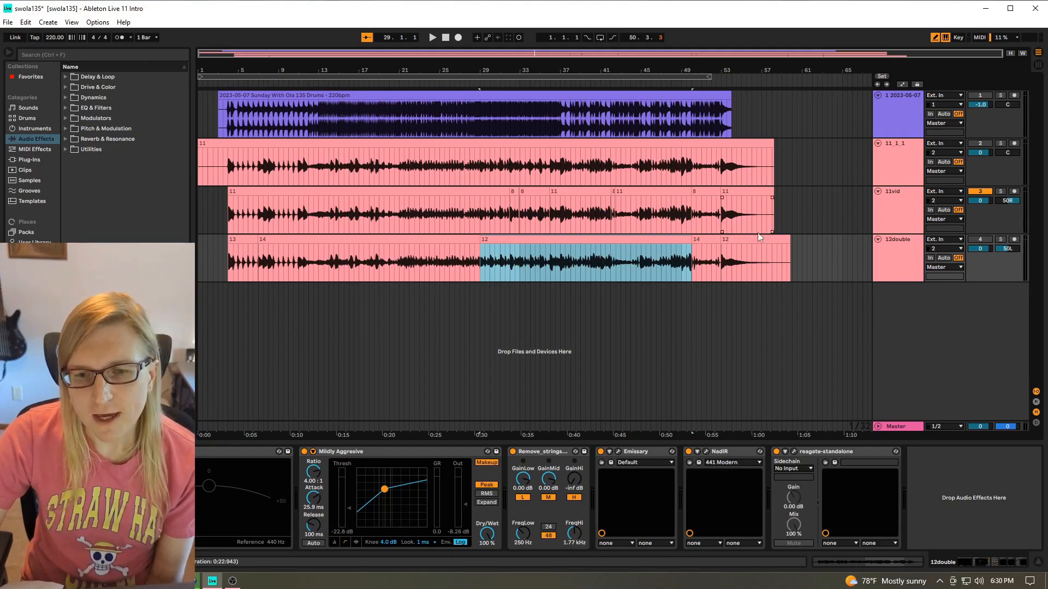
pyautogui.click(738, 240)
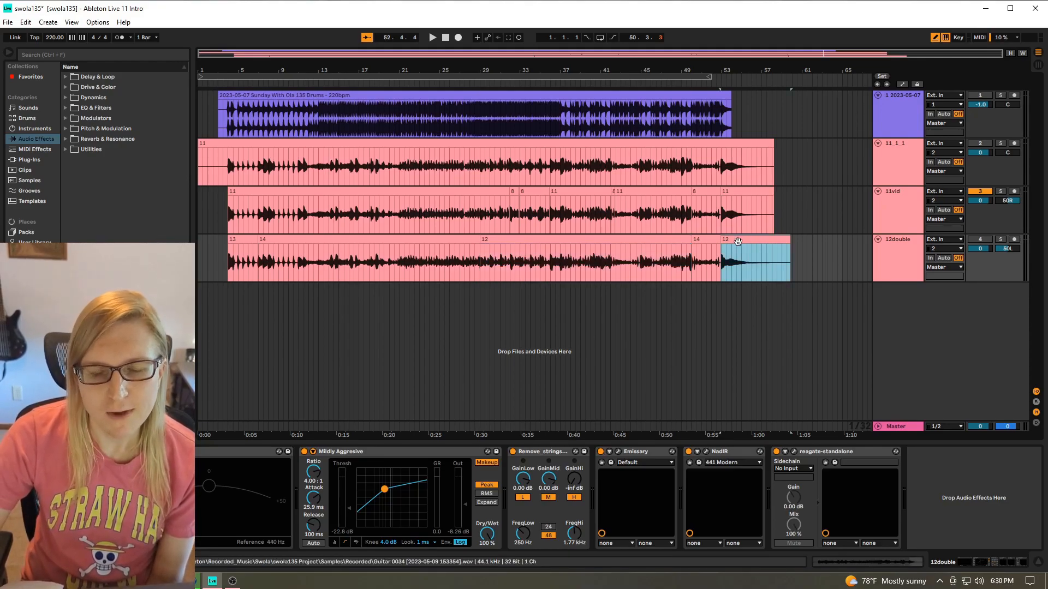
pyautogui.click(706, 238)
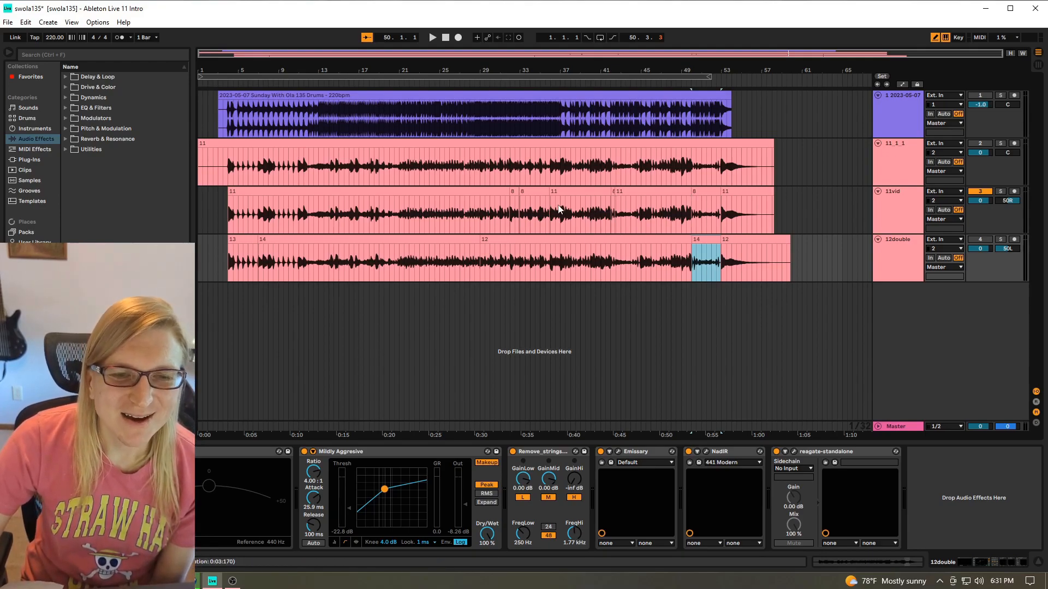
# Select the early 14 segment and the opening 13 segment of the 12double track in turn to examine them
pyautogui.click(412, 241)
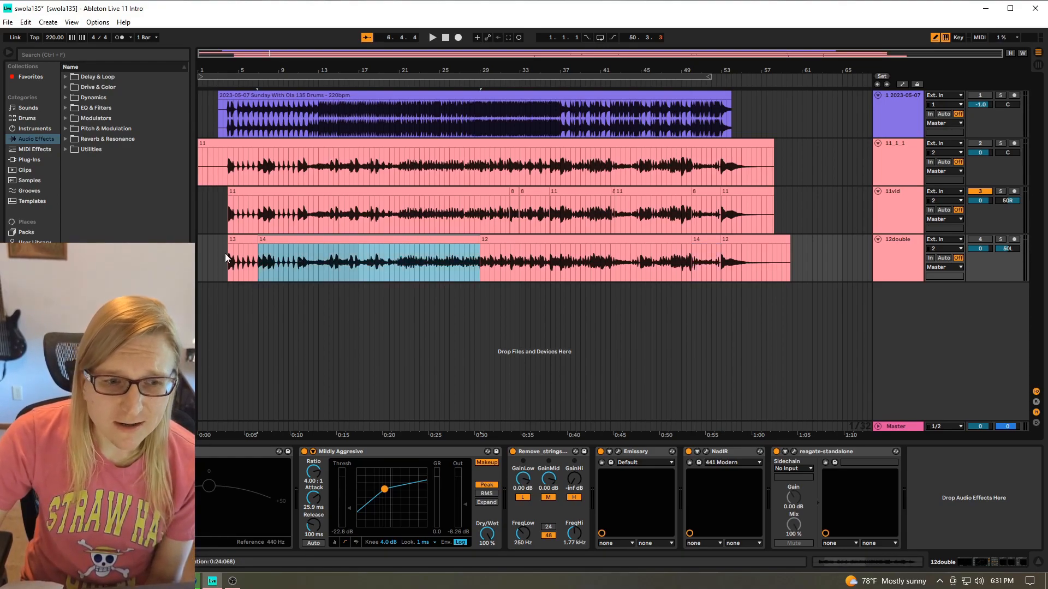
pyautogui.click(244, 246)
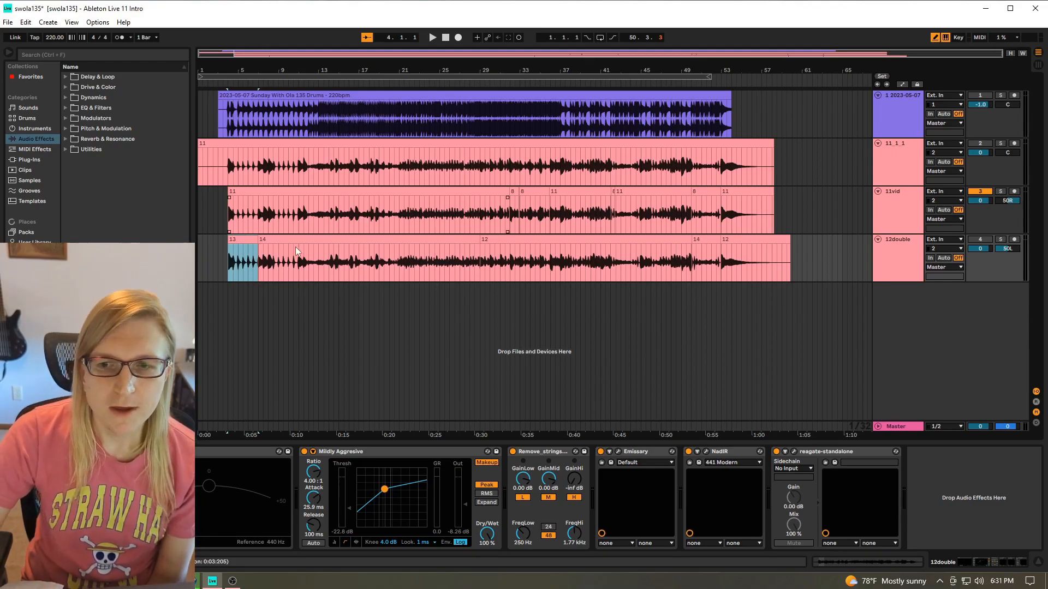
# Activate the 12double track and play back the arrangement from bar 1 with the 11vid and 12double tracks together
pyautogui.click(978, 241)
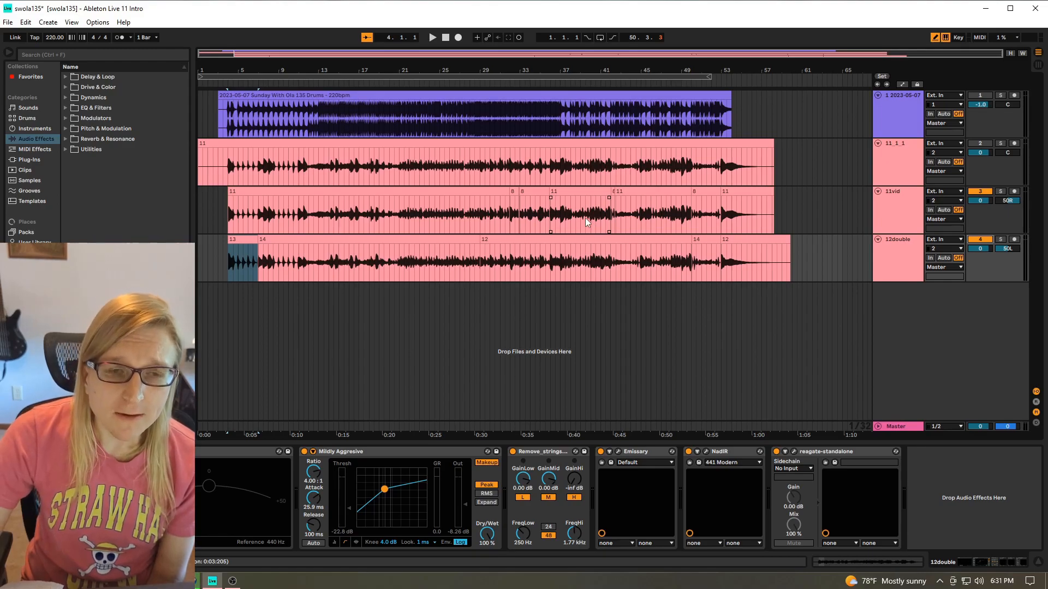
pyautogui.click(202, 219)
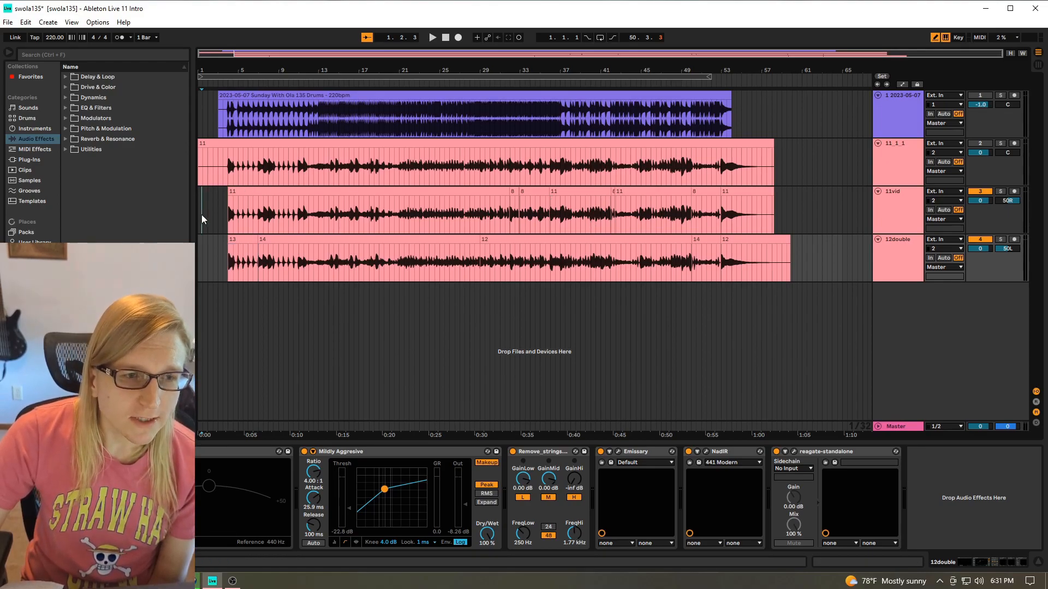
pyautogui.press('Left')
pyautogui.press('Left')
pyautogui.press('Left')
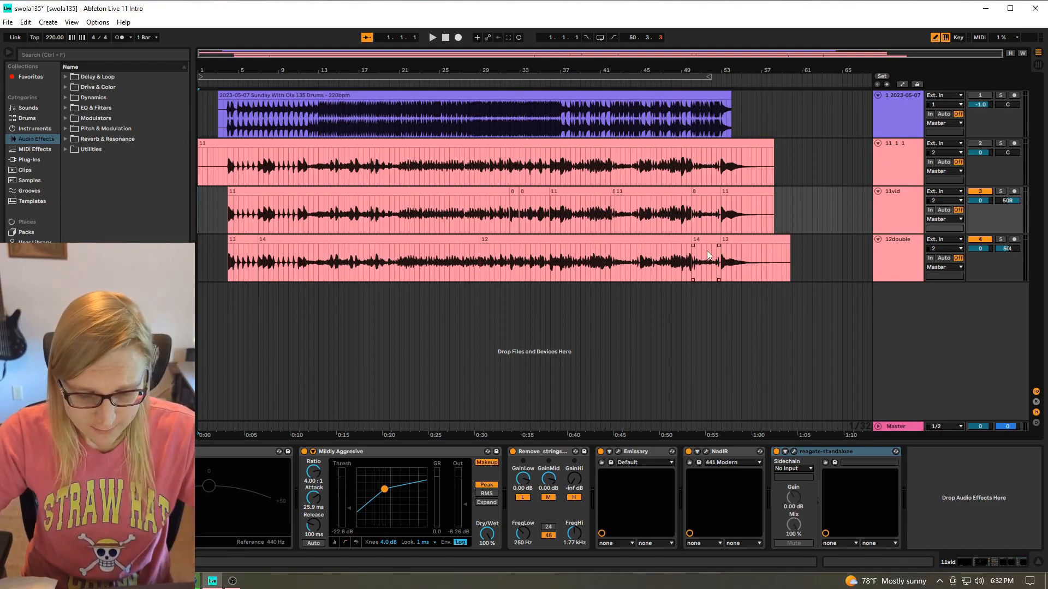
pyautogui.click(433, 38)
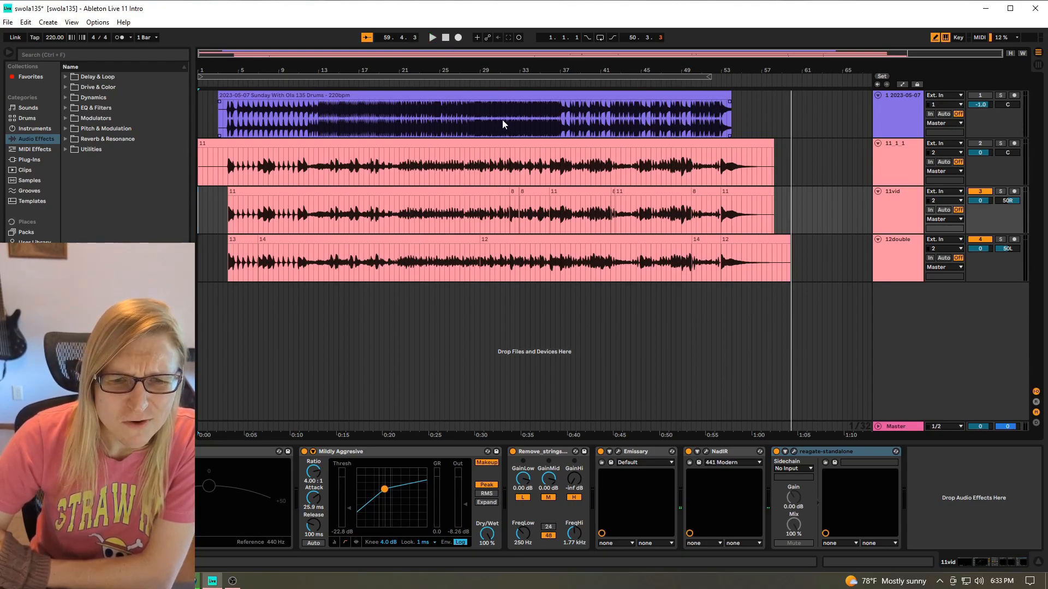
pyautogui.click(748, 222)
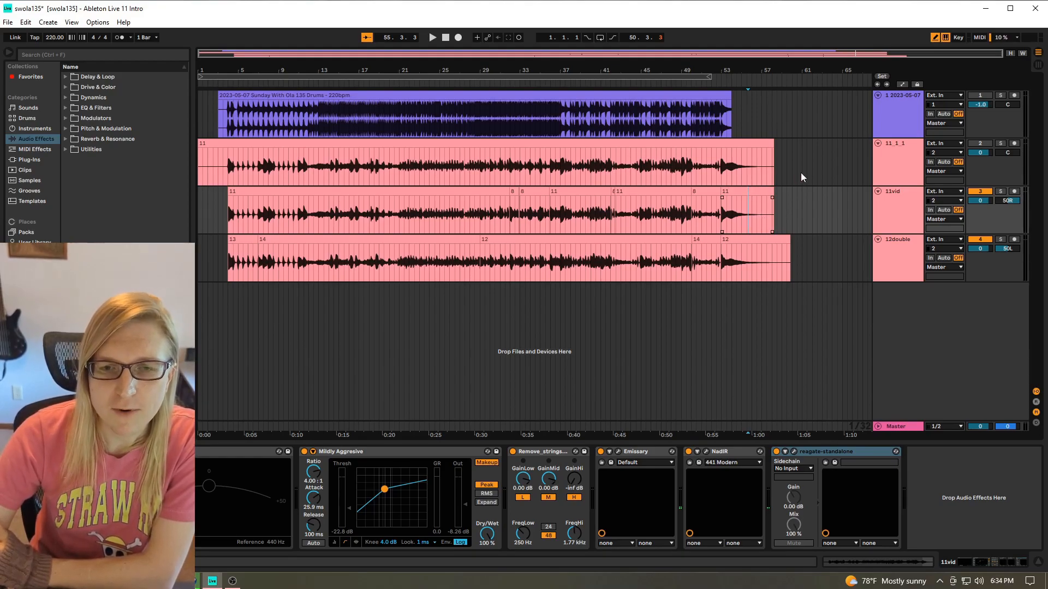
# Delete the 11_1_1 track from the arrangement and select the drum track
pyautogui.rightClick(895, 164)
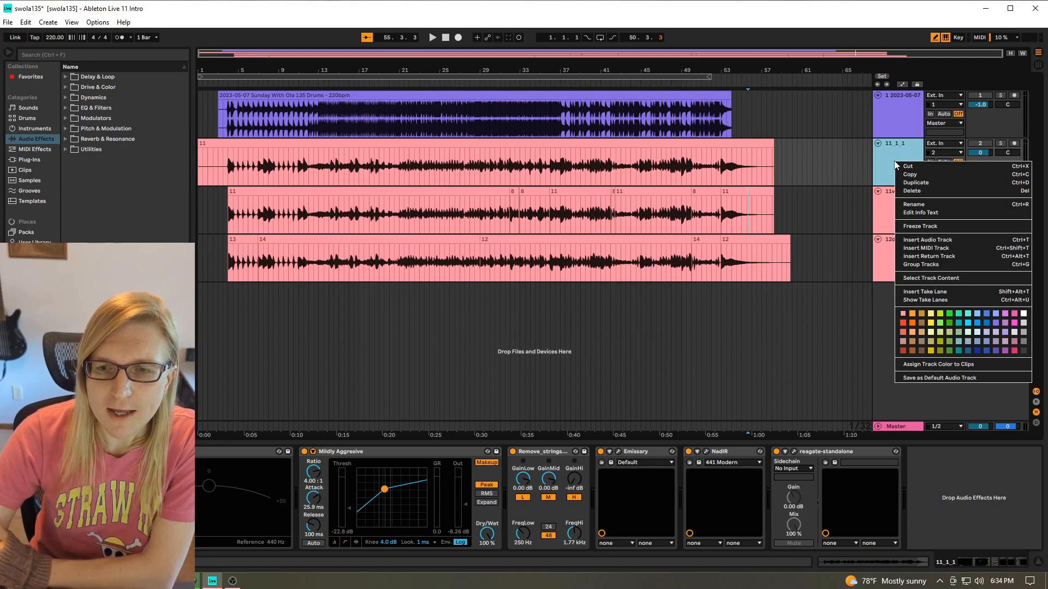
pyautogui.click(911, 191)
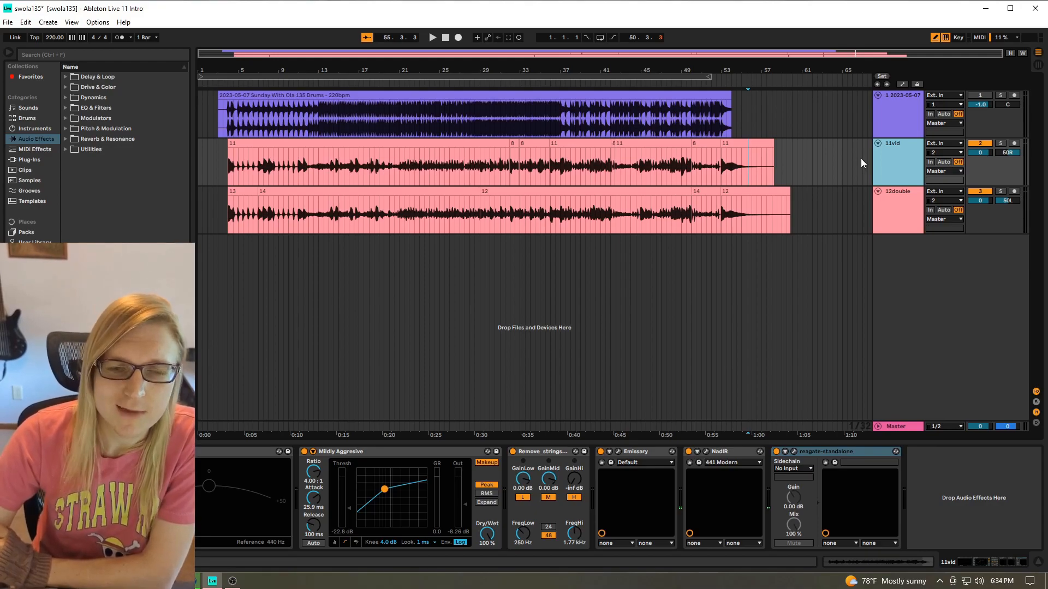
pyautogui.click(911, 111)
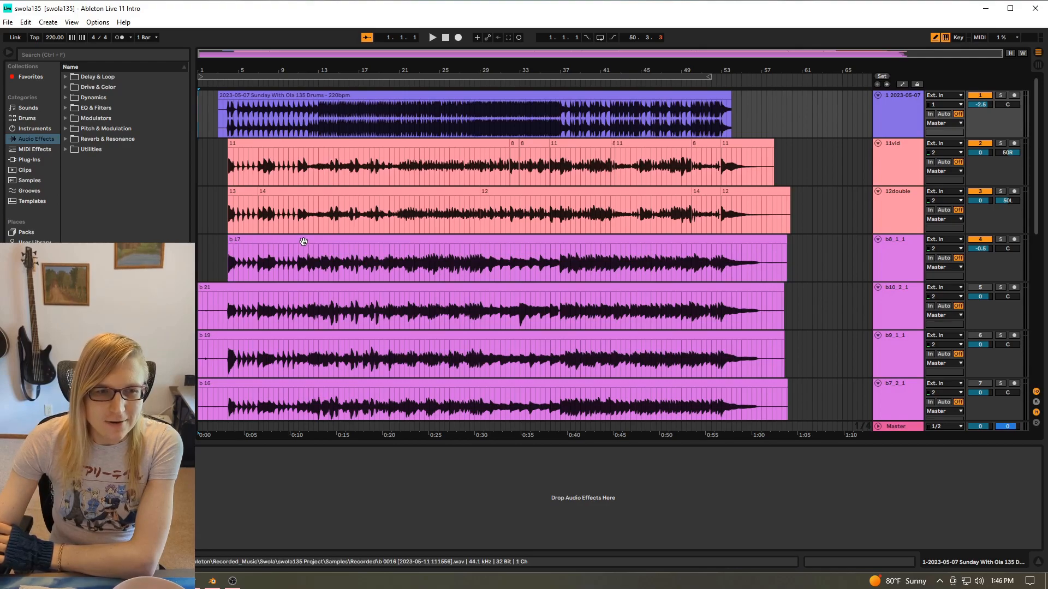
# Examine the recorded b takes on the tracks below the guitars, from b8_1_1 down to b1
pyautogui.scroll(-2, 228, 307)
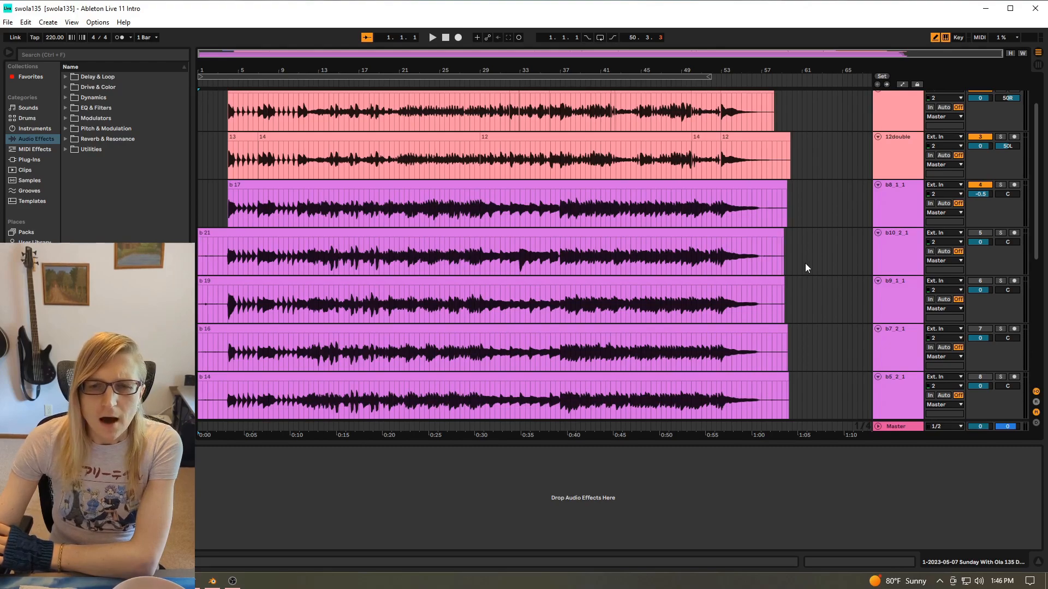
pyautogui.scroll(-5, 805, 267)
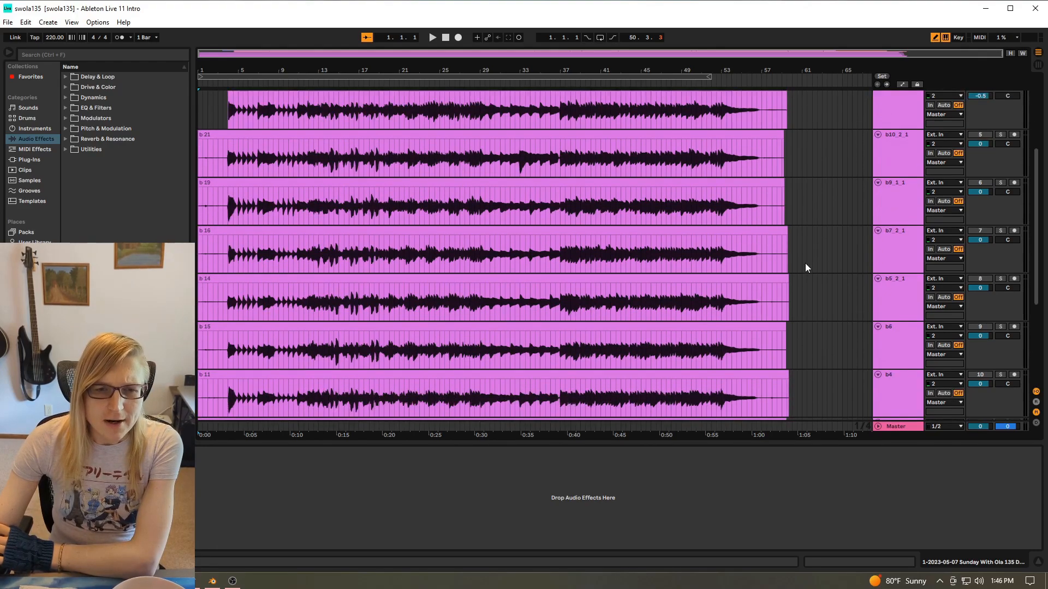
pyautogui.scroll(3, 805, 263)
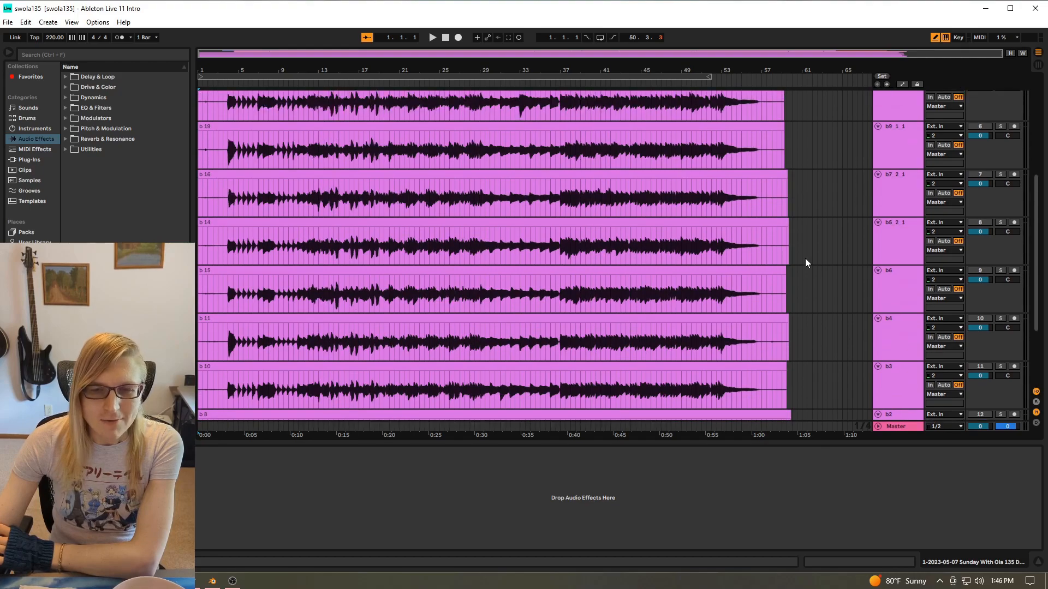
pyautogui.scroll(3, 804, 261)
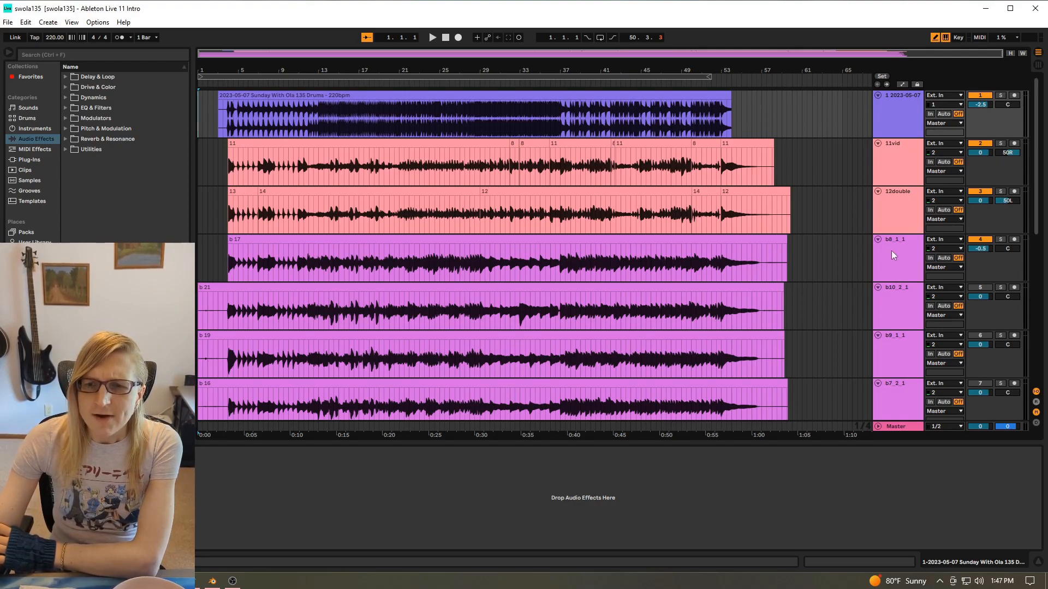
pyautogui.scroll(-6, 832, 240)
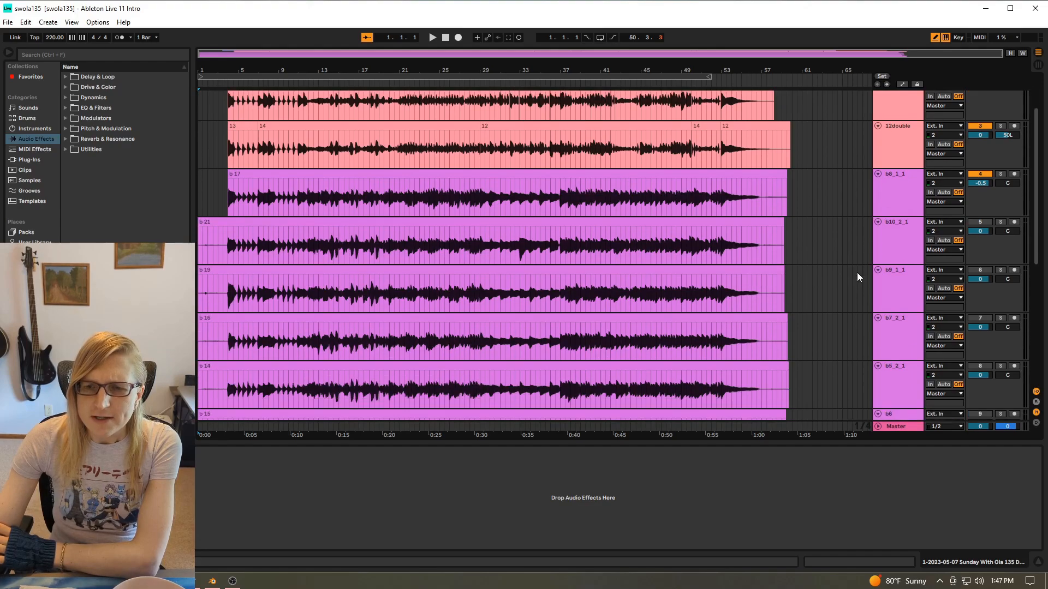
pyautogui.scroll(-2, 828, 248)
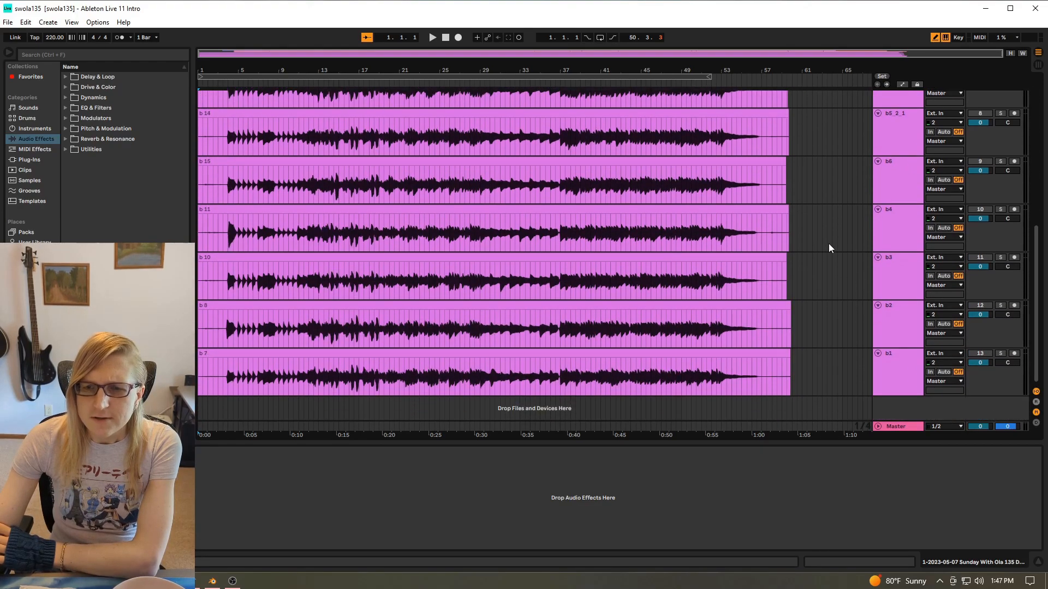
pyautogui.scroll(3, 840, 261)
pyautogui.scroll(2, 843, 263)
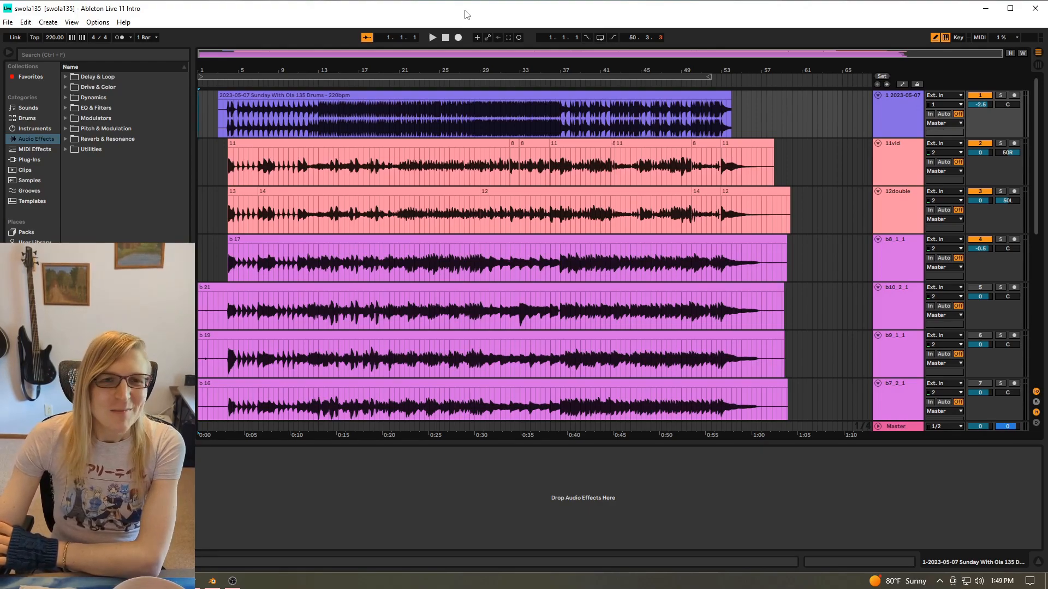
# Play back the arrangement from the start with the drum, 11vid, 12double and b8_1_1 tracks active
pyautogui.click(432, 38)
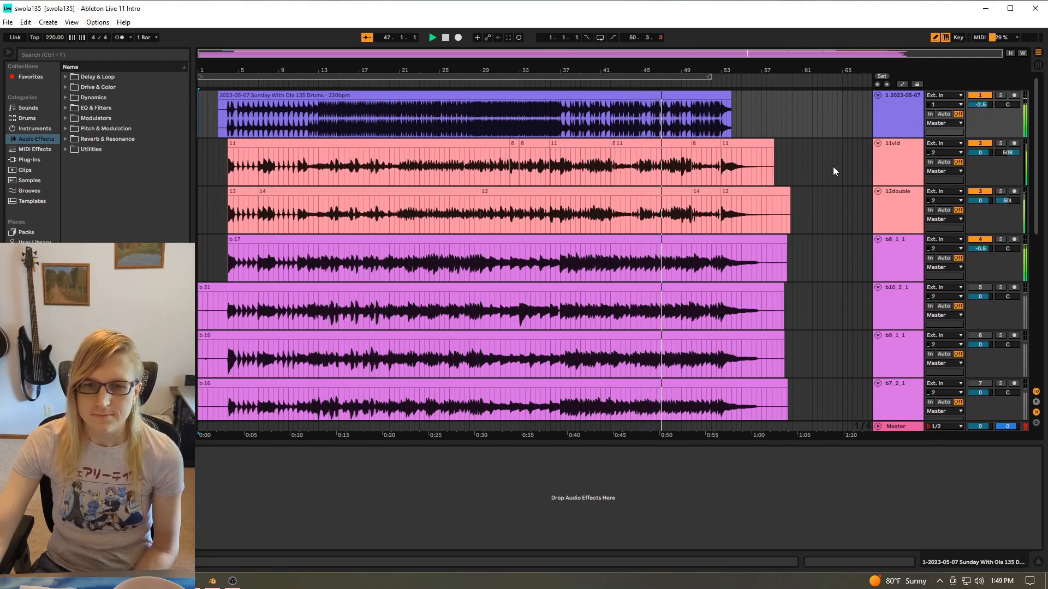
pyautogui.click(446, 38)
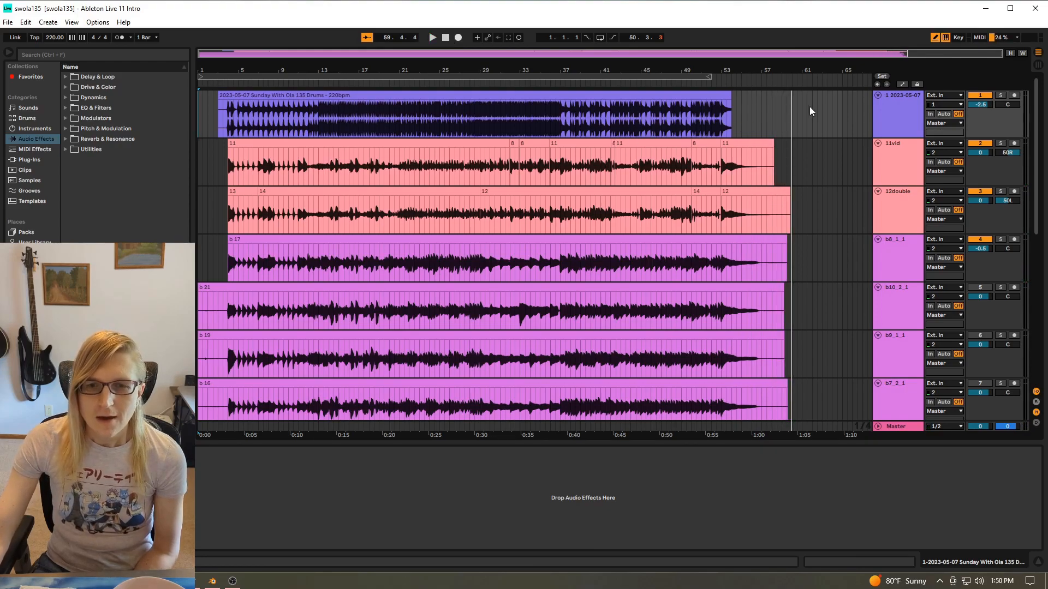